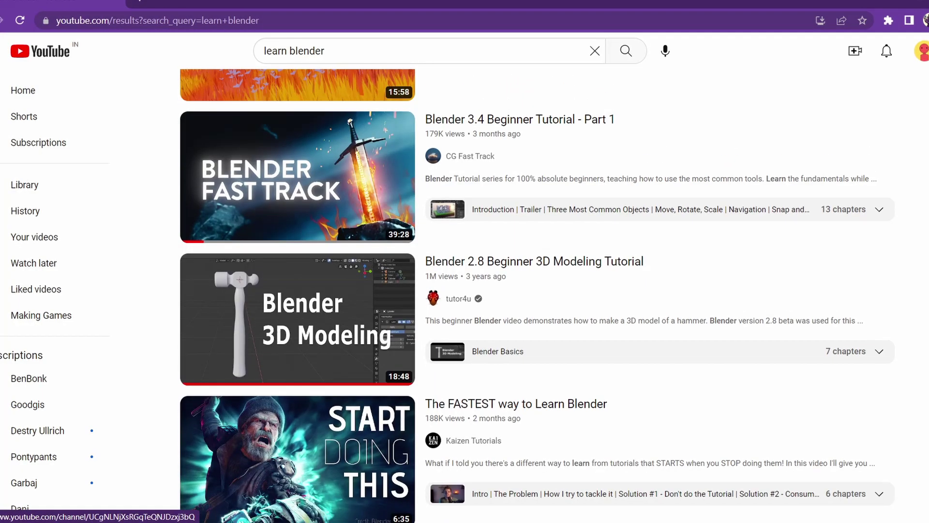
Step: Browse the YouTube results for "learn blender" to see which beginner tutorials are offered
scroll(464, 290, down, 10)
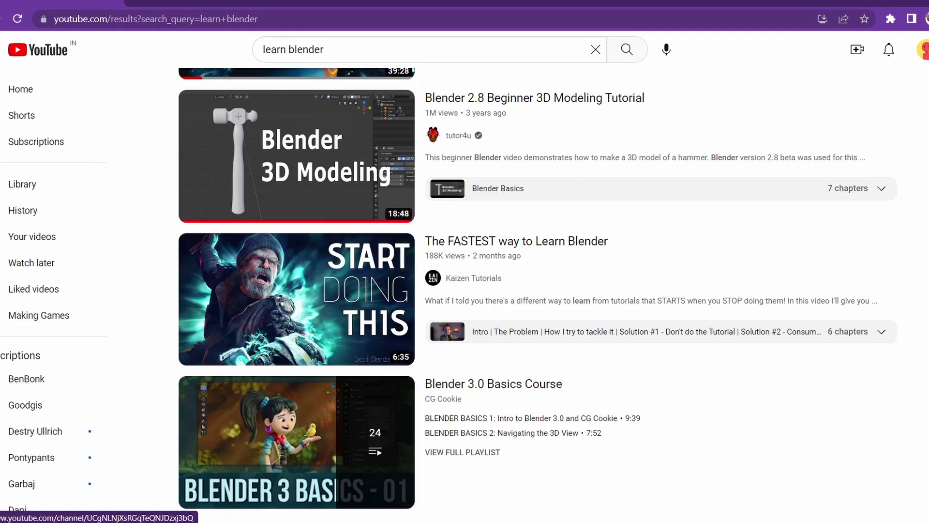
scroll(465, 291, up, 8)
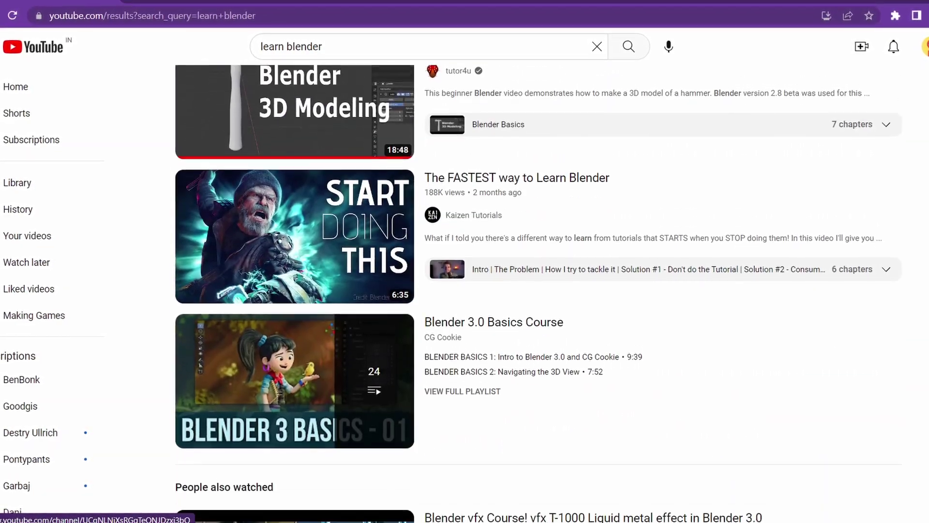
scroll(465, 291, down, 2)
scroll(465, 290, down, 12)
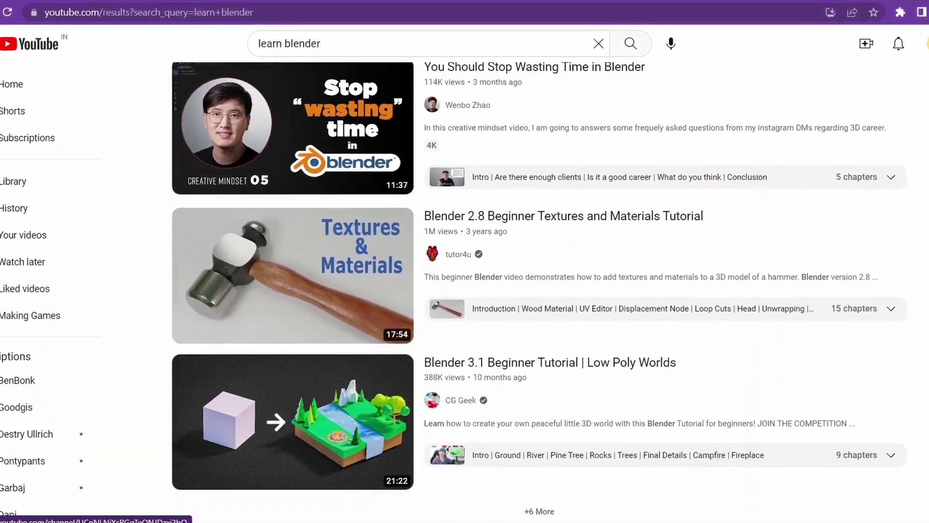
scroll(465, 291, down, 1)
scroll(465, 290, up, 12)
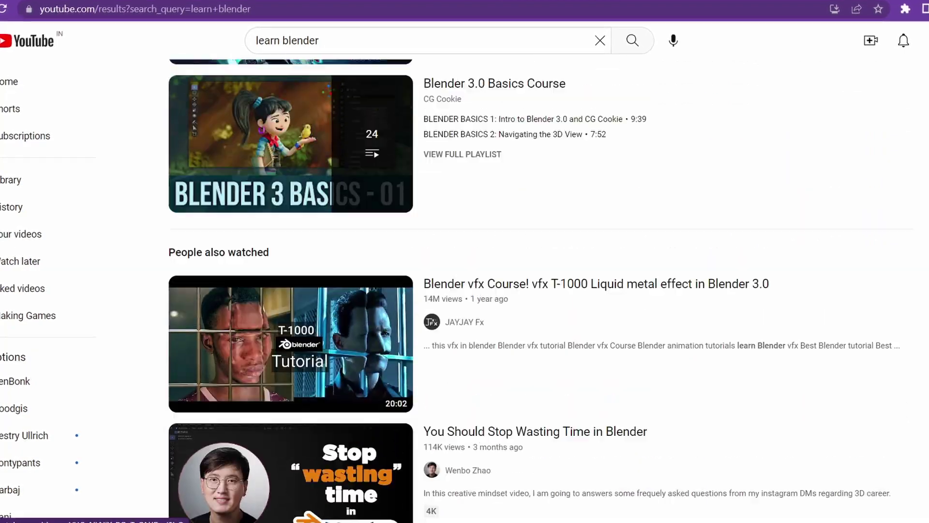
scroll(465, 291, down, 6)
scroll(465, 290, up, 18)
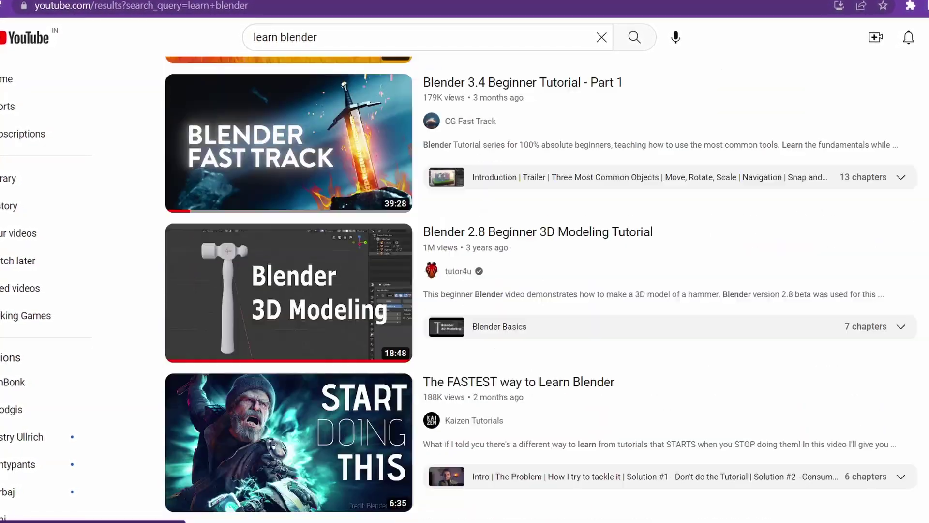
scroll(465, 290, up, 10)
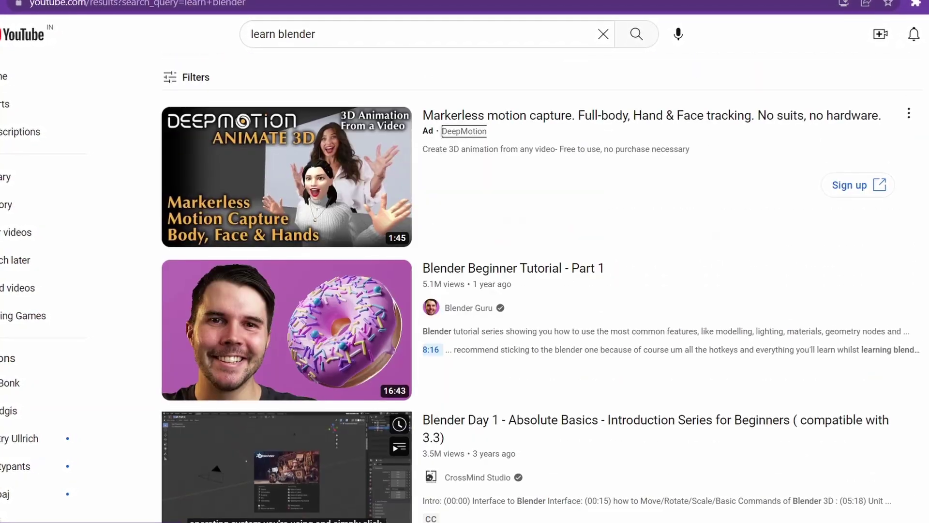
scroll(465, 290, down, 7)
scroll(464, 291, down, 8)
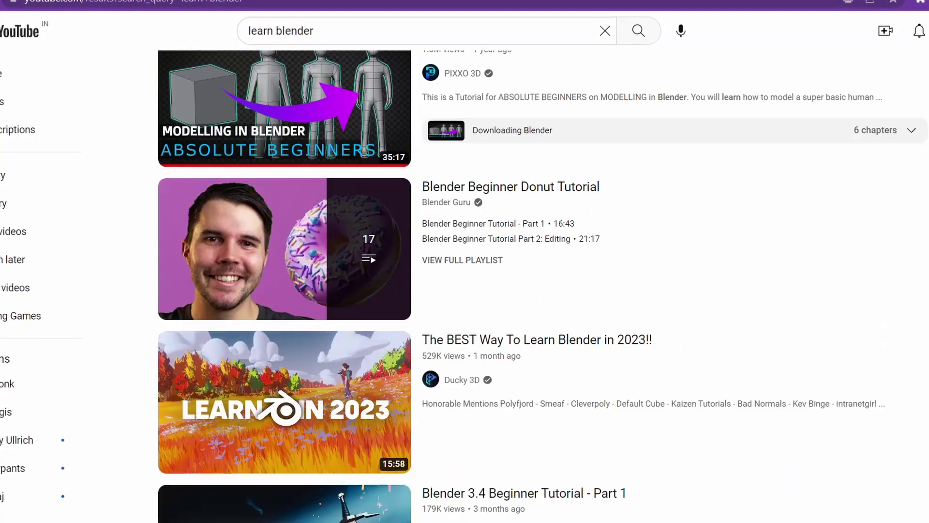
scroll(464, 290, down, 7)
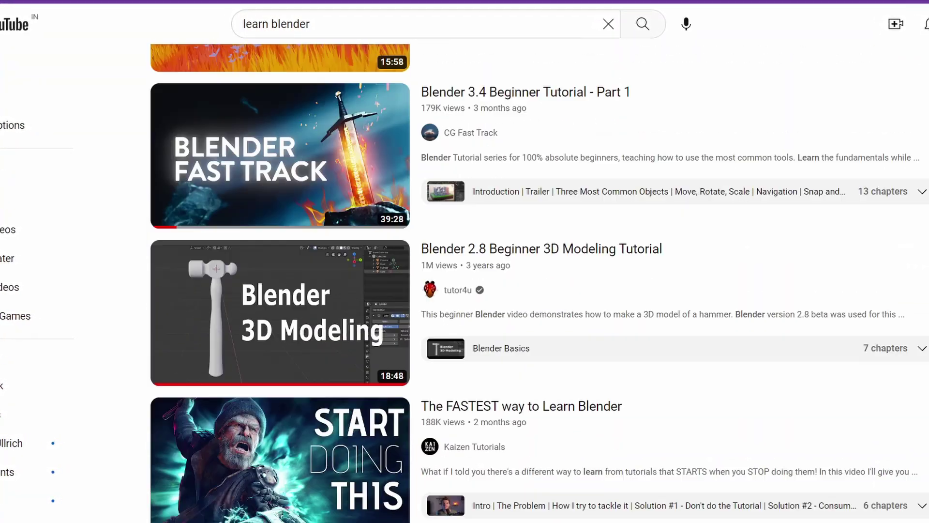
scroll(465, 291, down, 9)
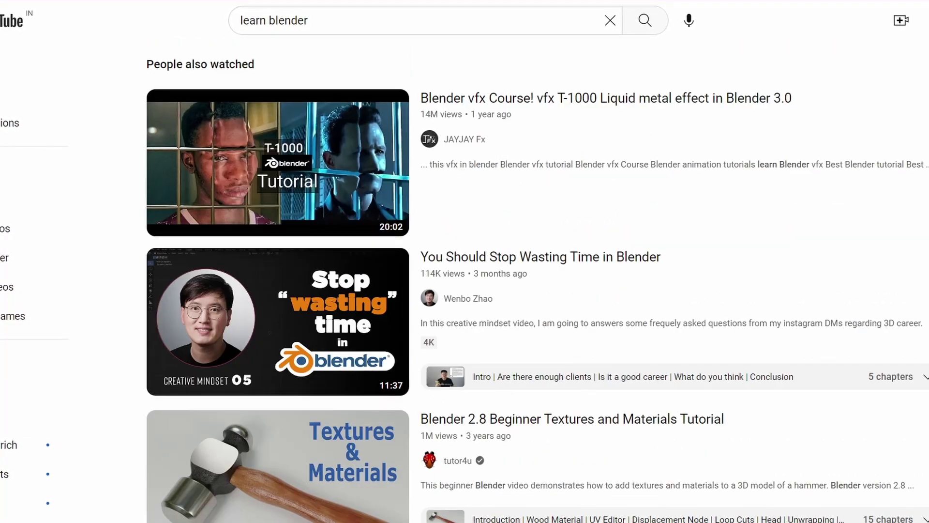
scroll(465, 291, up, 15)
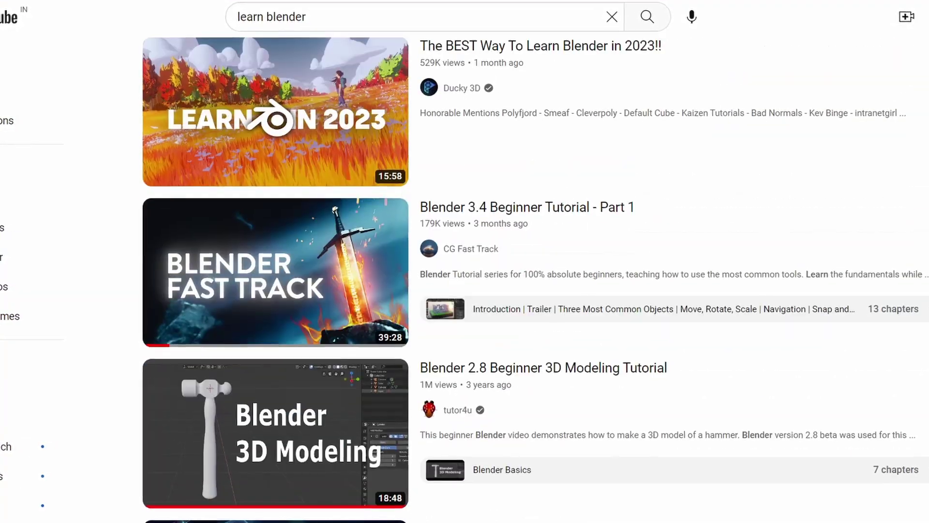
scroll(465, 290, up, 8)
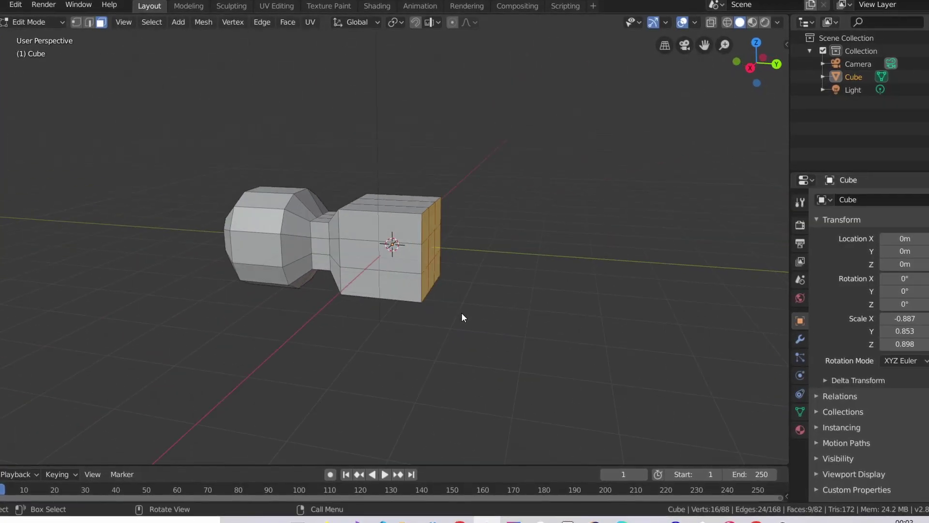
Step: Extrude a narrow neck and a third block from the mesh's flat end, and add two loop cuts around that block
key(e)
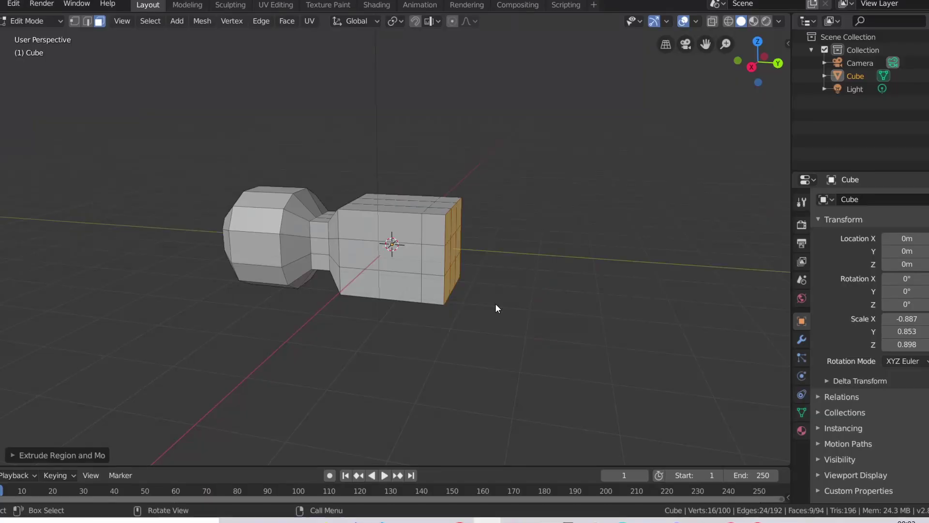
key(s)
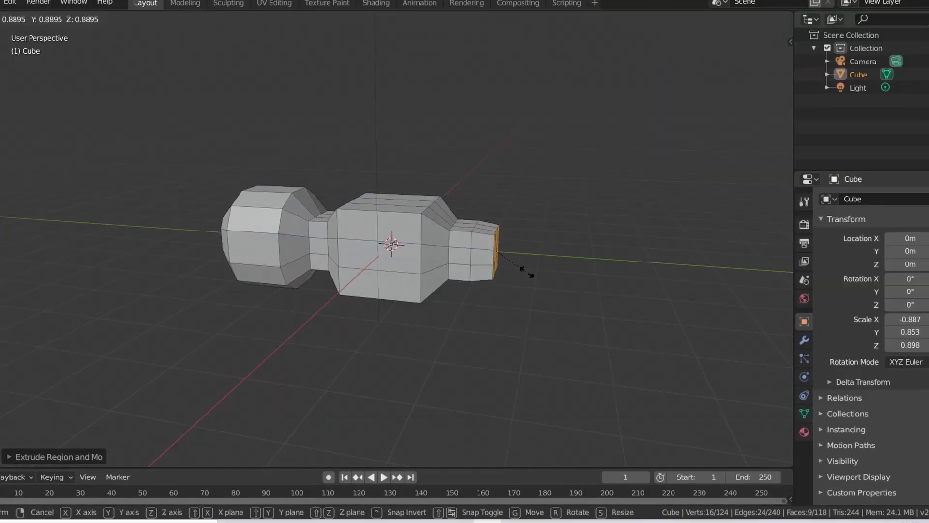
click(554, 294)
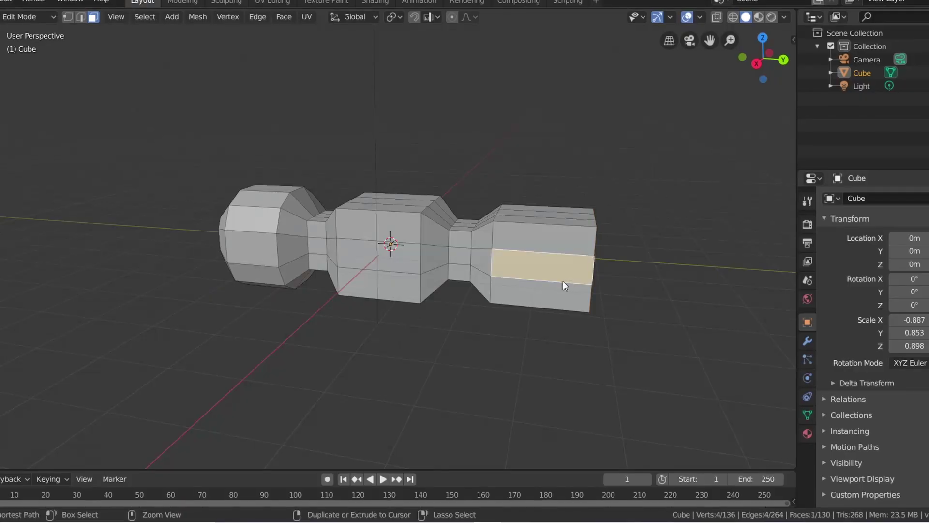
key(ctrl+r)
click(561, 283)
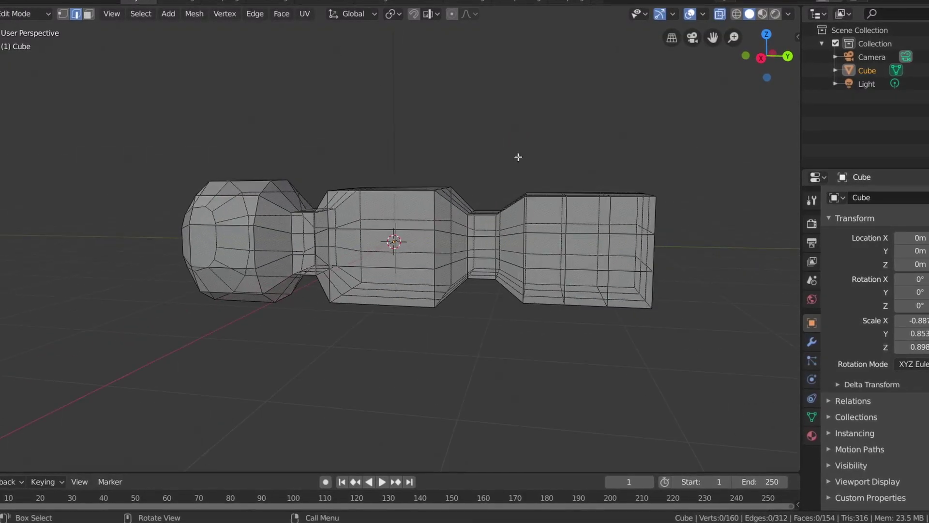
Step: Select the whole gridded end block and round it with To Sphere at a factor of 1
drag(518, 156, 679, 350)
middle_drag(679, 350, 607, 360)
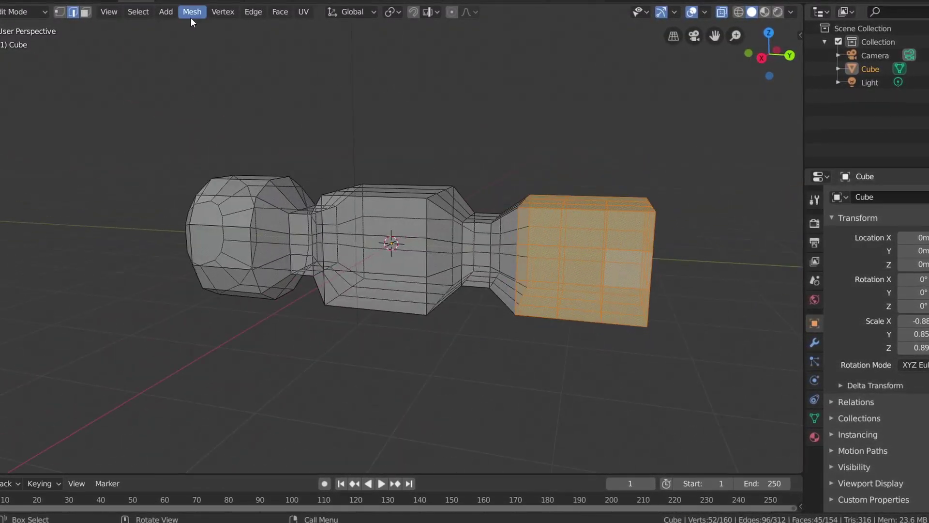
click(193, 15)
mouse_move(209, 31)
click(351, 81)
text(1)
key(Return)
click(590, 354)
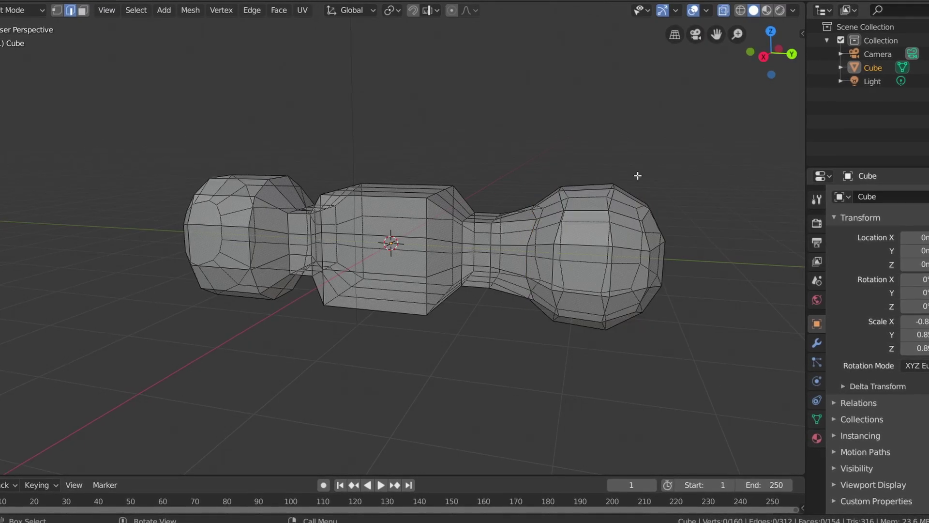
Step: Examine the shape of the rounded end from several sides in Object Mode and Edit Mode
click(723, 11)
key(Tab)
middle_drag(645, 332, 431, 341)
scroll(484, 346, down, 3)
click(514, 352)
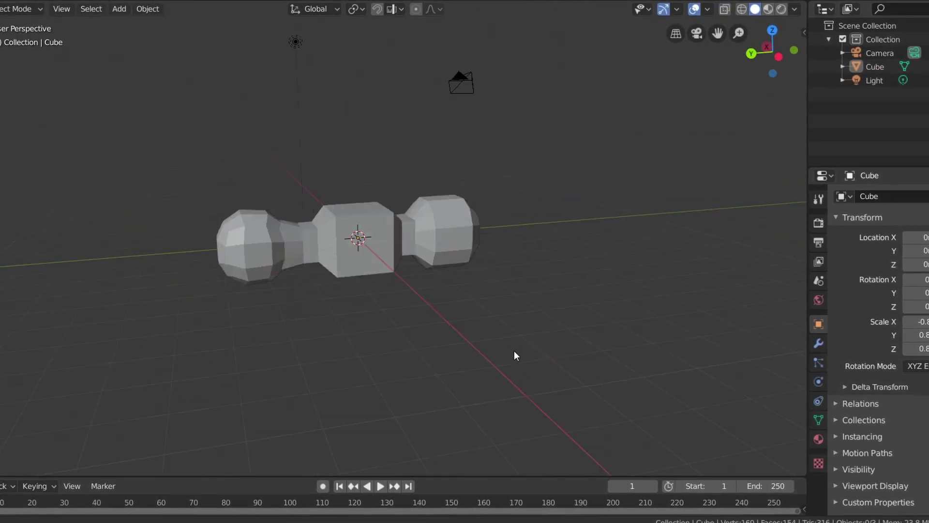
key(Tab)
scroll(514, 352, up, 4)
middle_drag(514, 353, 612, 363)
scroll(621, 337, down, 1)
Step: Move the rounded end section along the global Y axis, closer to the neck, and clear the selection
drag(539, 166, 688, 386)
middle_drag(689, 387, 661, 371)
key(g)
key(y)
click(564, 276)
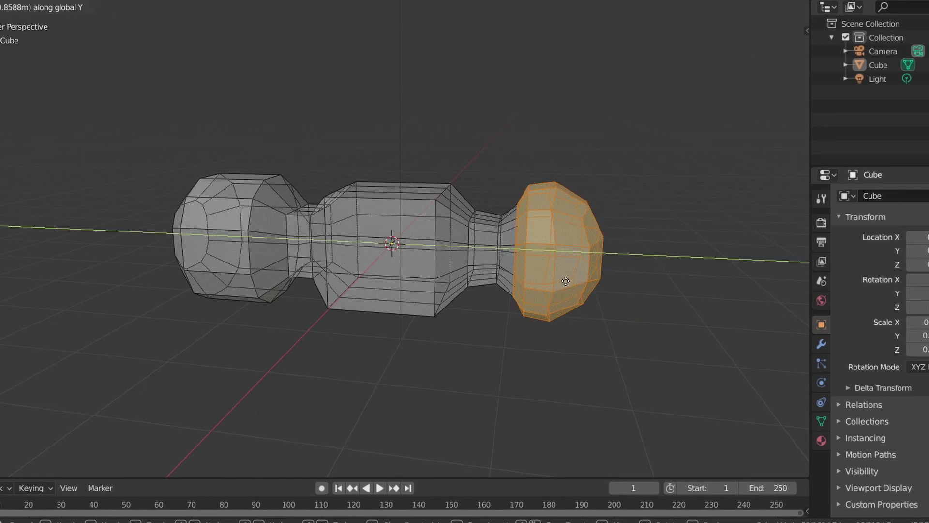
key(alt+a)
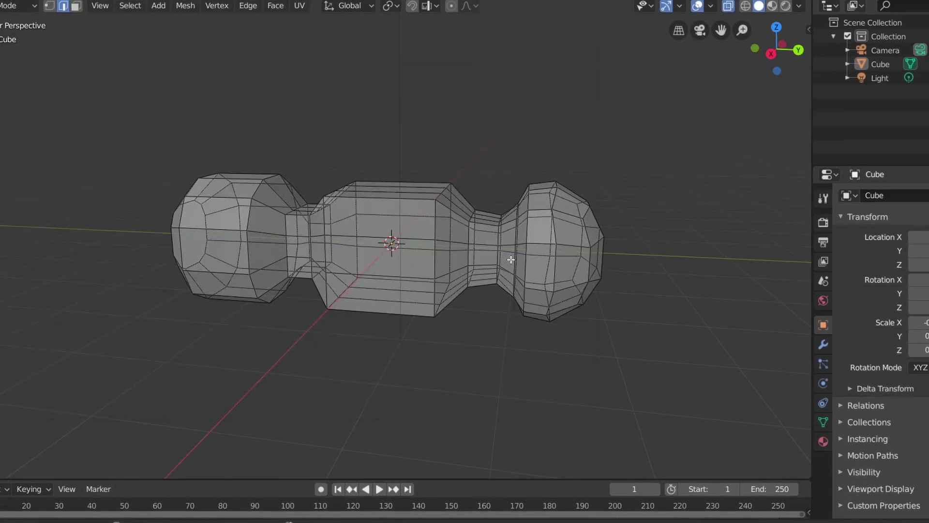
key(Tab)
key(Tab)
Step: Add a Subdivision Surface modifier with render and viewport levels of 3 and apply it to the mesh
key(a)
click(879, 196)
click(721, 423)
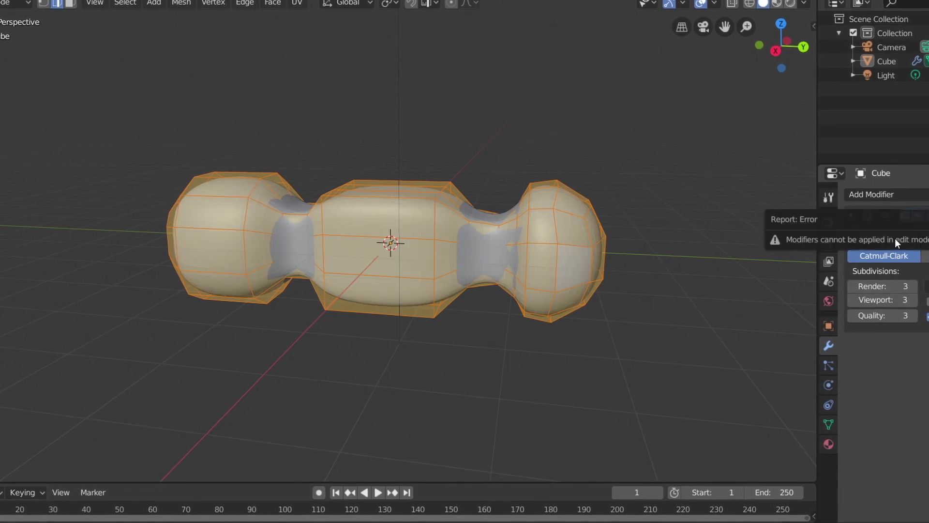
middle_drag(581, 315, 591, 336)
key(Tab)
click(885, 237)
click(465, 252)
key(Tab)
Step: Add a Subdivision Surface modifier to the mesh and set its render and viewport levels to 3
key(Tab)
click(866, 194)
click(668, 406)
key(Tab)
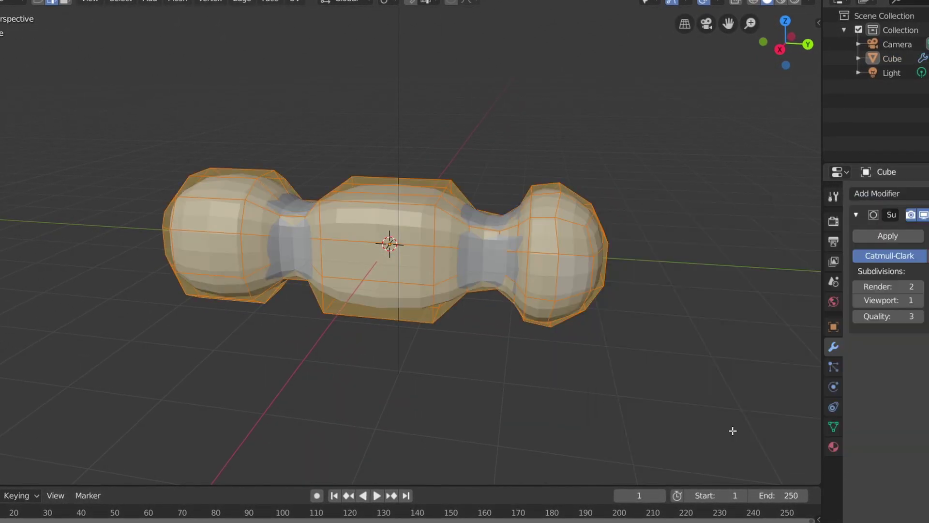
key(Tab)
key(Tab)
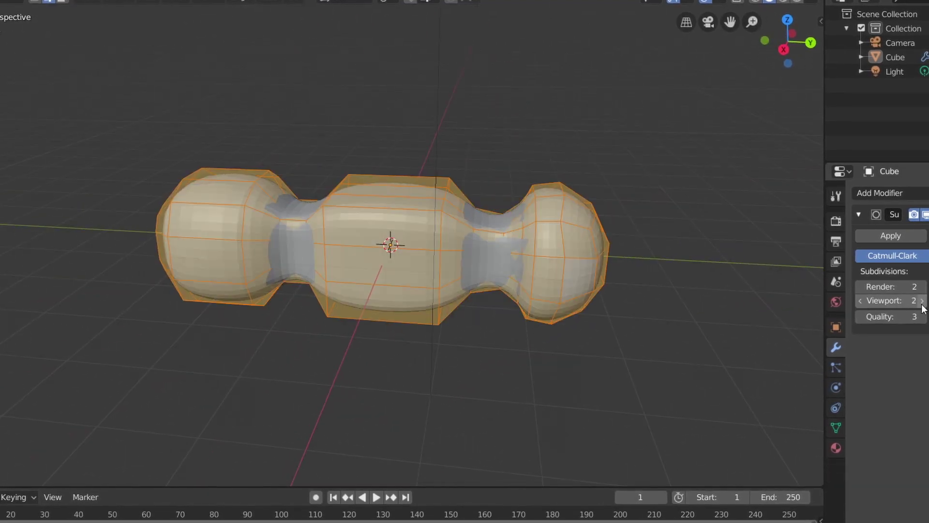
click(923, 300)
click(923, 286)
key(Tab)
key(Tab)
Step: Add a supporting loop cut around the neck-side rim of the rounded end section and check the smoothed shape
middle_drag(526, 230, 543, 236)
key(alt+a)
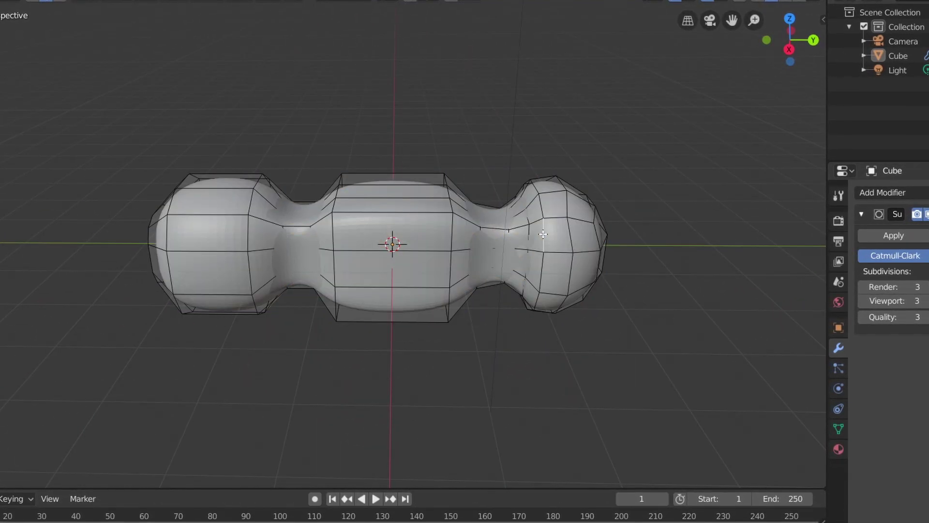
scroll(561, 237, up, 1)
alt+click(589, 240)
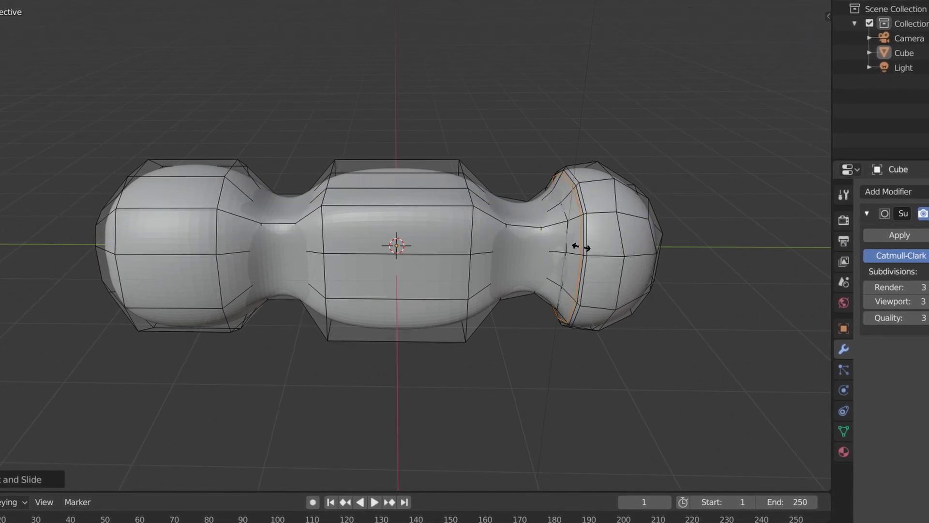
click(582, 247)
key(Tab)
middle_drag(581, 247, 474, 357)
key(alt+Tab)
click(584, 326)
middle_drag(609, 358, 704, 362)
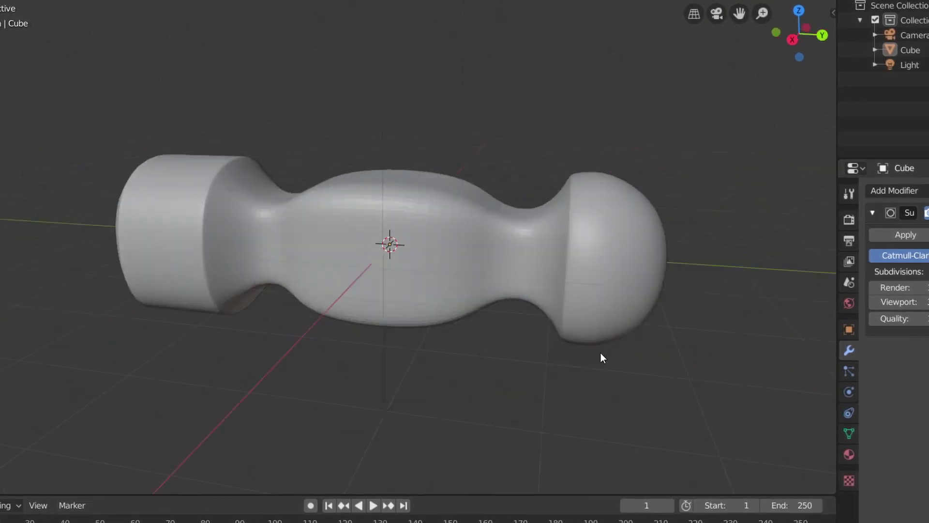
Step: Try a loop cut around the end cap of the large cylindrical section, and undo the last changes
click(132, 286)
key(Tab)
key(ctrl+r)
click(167, 297)
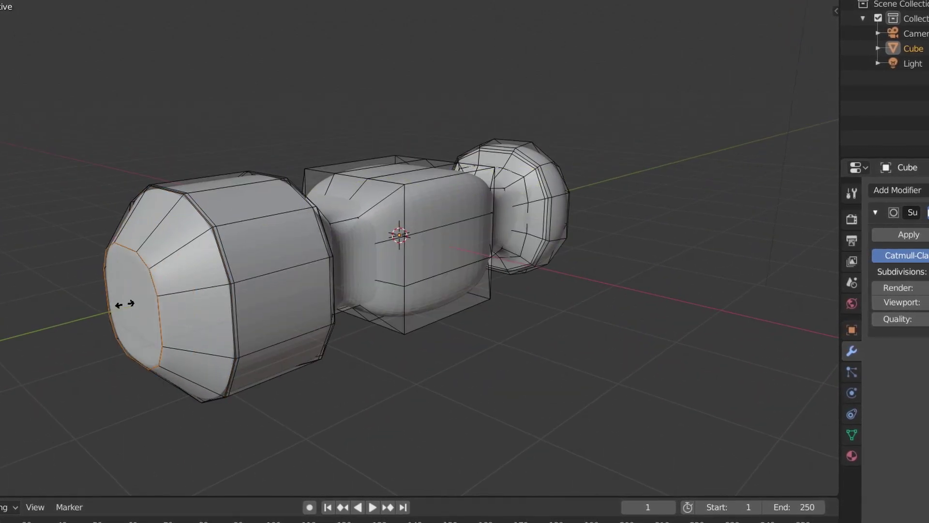
click(130, 303)
key(Tab)
mouse_move(196, 392)
middle_down()
mouse_move(145, 379)
mouse_move(190, 380)
middle_up()
key(ctrl+z)
key(ctrl+z)
key(ctrl+z)
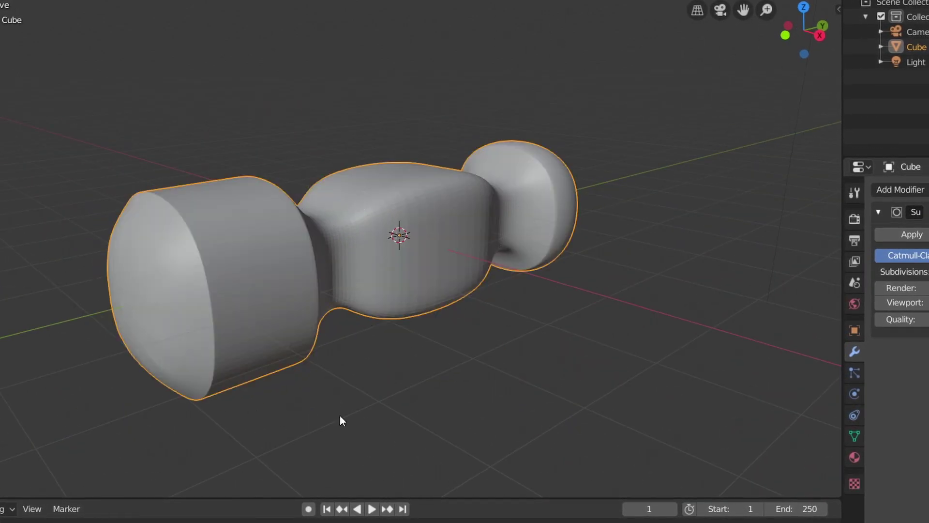
key(KP_3)
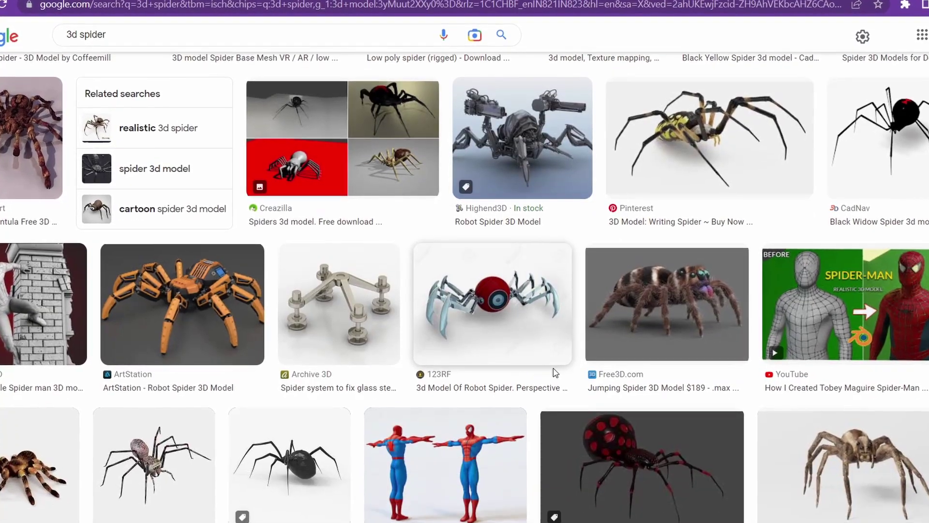
Step: Browse the web image results for "3d spider" to study possible model references
scroll(561, 377, down, 2)
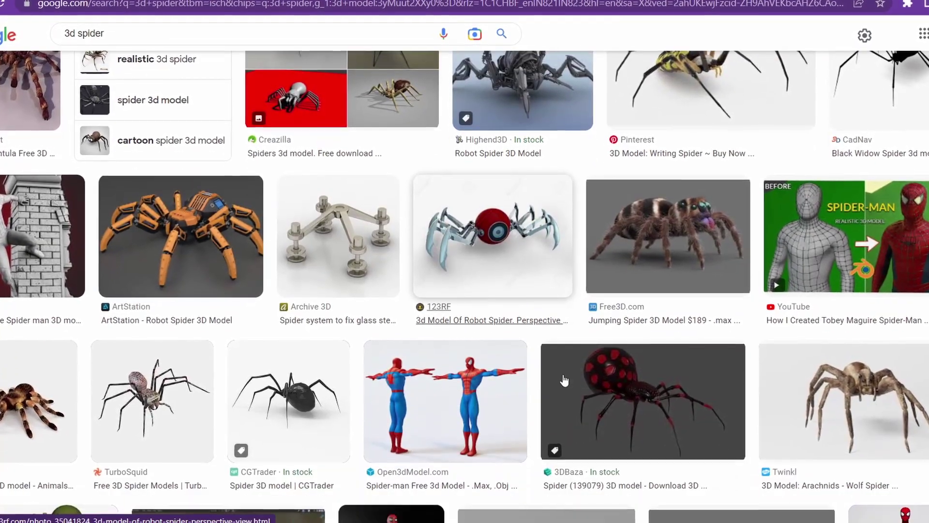
scroll(561, 377, down, 2)
scroll(541, 359, down, 2)
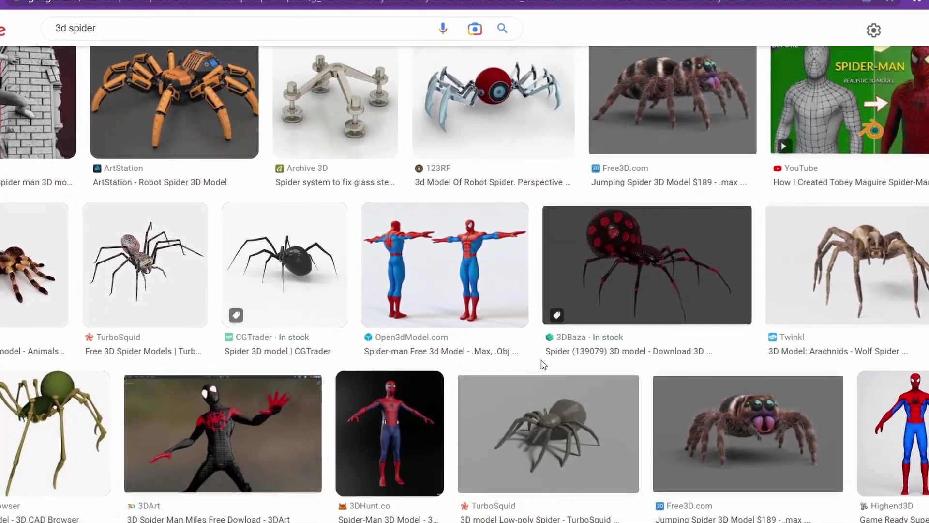
scroll(542, 365, down, 3)
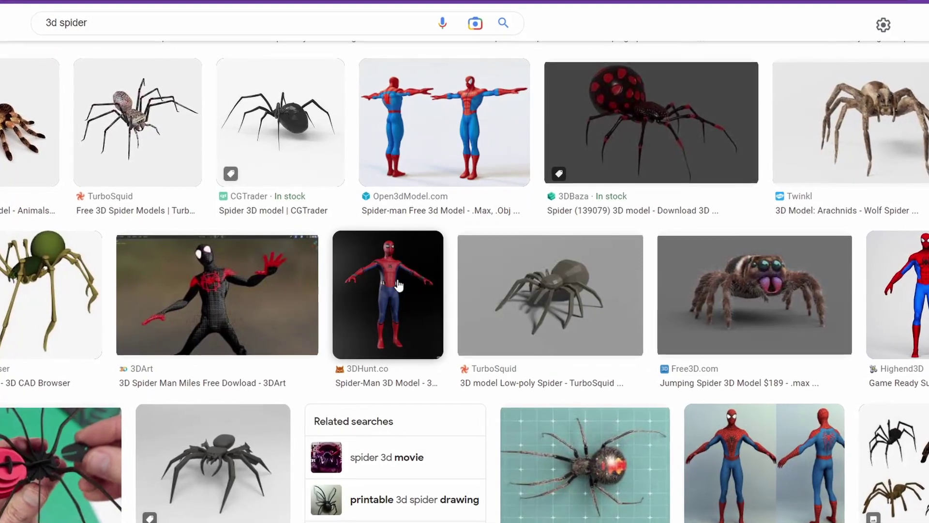
scroll(514, 394, down, 5)
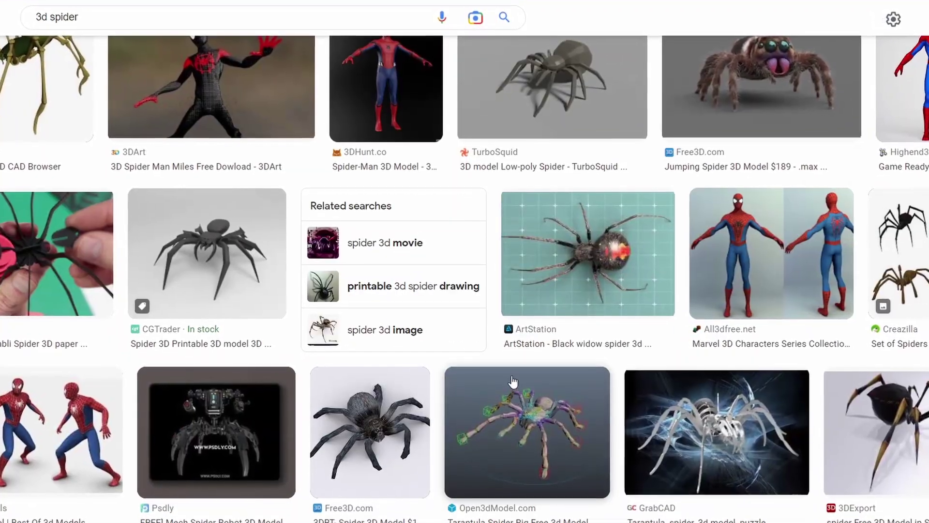
scroll(513, 382, up, 7)
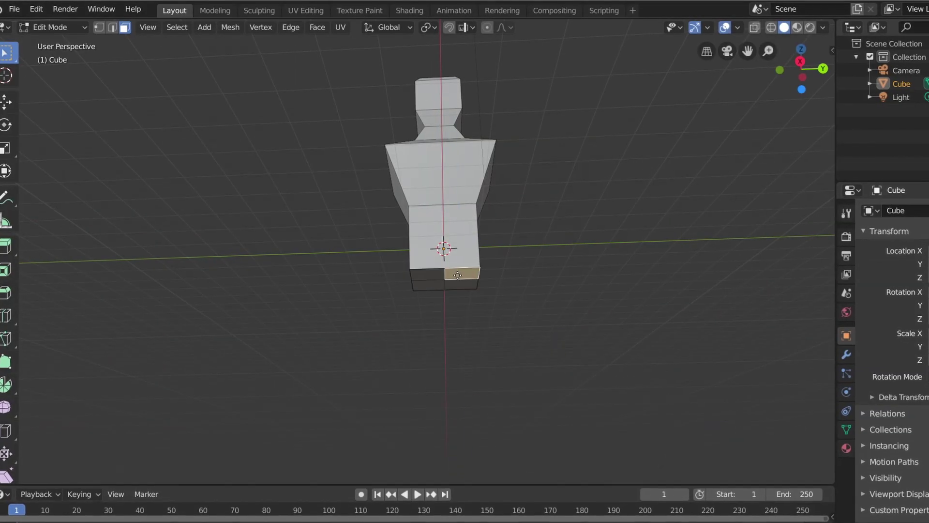
key(g)
key(Escape)
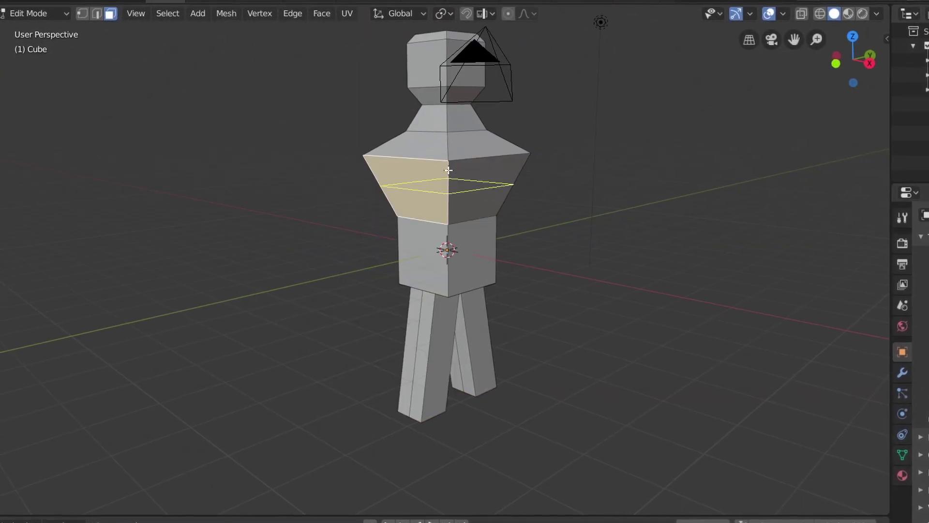
Step: Add two horizontal loop cuts across the figure's upper torso and select a front face of the resulting band
click(448, 170)
key(3)
click(417, 177)
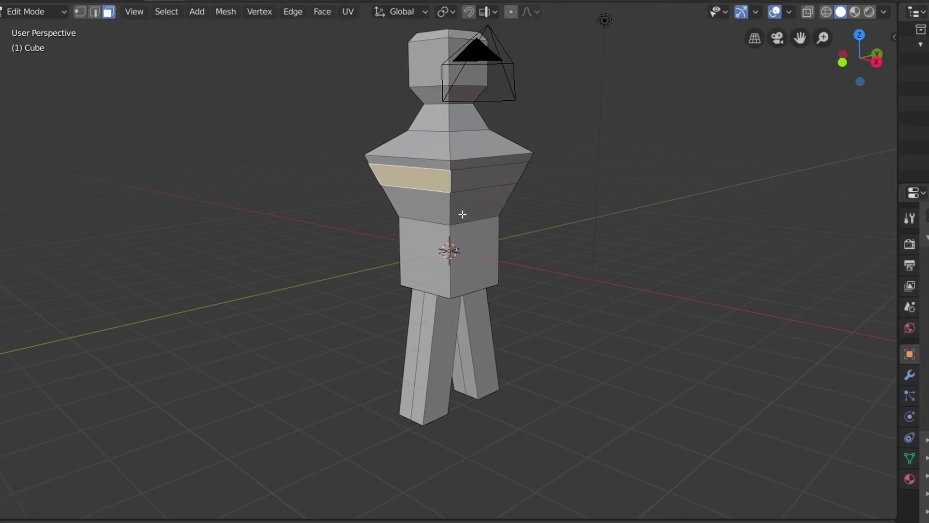
Step: Extrude an upper arm outward from the figure's shoulder side and scale down its end
key(alt+a)
mouse_move(584, 280)
middle_down()
mouse_move(374, 170)
mouse_move(481, 195)
mouse_move(581, 272)
middle_up()
click(460, 196)
key(e)
click(694, 288)
key(s)
click(655, 258)
Step: Extrude the arm further into a forearm and hand, scaling the end of each new segment
key(e)
click(666, 264)
key(s)
click(680, 273)
key(e)
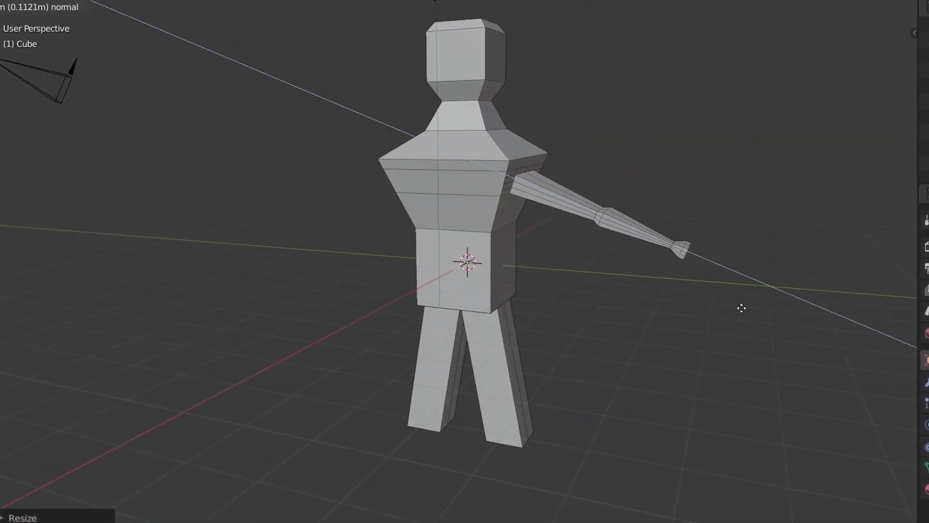
click(744, 310)
key(s)
click(708, 310)
key(ctrl+KP_Add)
key(ctrl+KP_Add)
key(ctrl+KP_Add)
key(ctrl+KP_Add)
key(ctrl+KP_Add)
Step: Select the side faces on the opposite shoulder, extrude them outward into a second arm, and scale its end
middle_drag(695, 324, 208, 329)
key(alt+a)
click(424, 177)
shift+click(424, 186)
shift+click(450, 175)
shift+click(446, 183)
middle_drag(446, 183, 571, 269)
key(e)
click(741, 320)
key(s)
click(706, 308)
Step: Extrude a further segment at the end of the second arm and return to Object Mode
key(e)
click(713, 312)
scroll(581, 375, down, 2)
key(Tab)
click(793, 430)
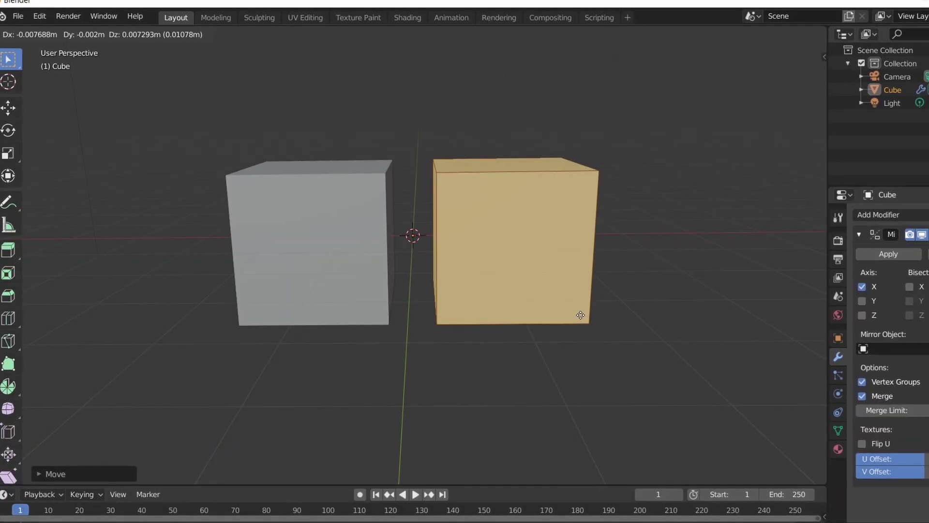
Step: Move the cube along the X axis until it meets its mirrored half at the centre, and try scaling it along X
key(x)
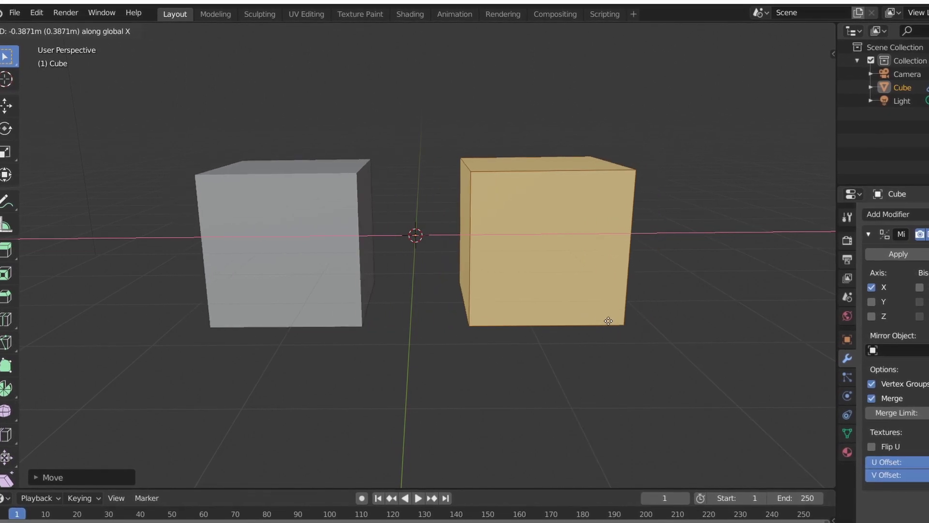
click(608, 320)
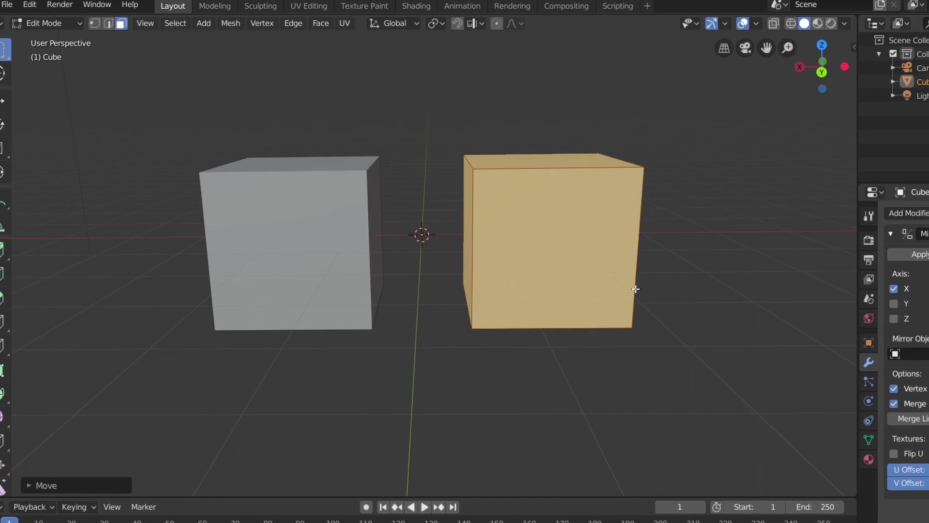
key(x)
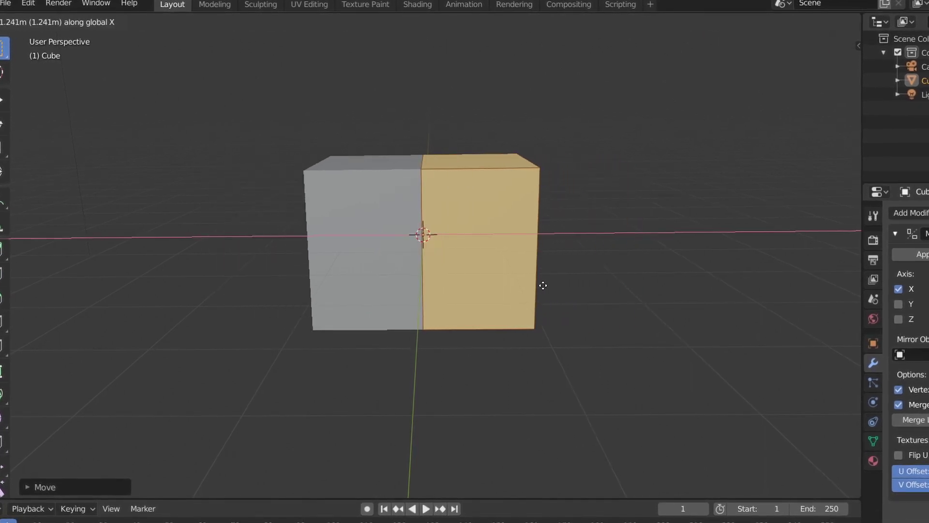
click(522, 286)
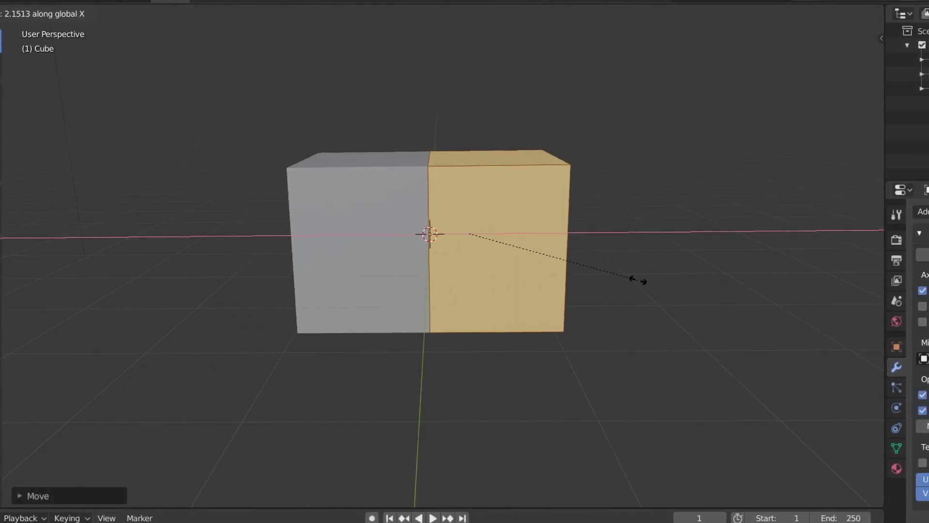
click(444, 281)
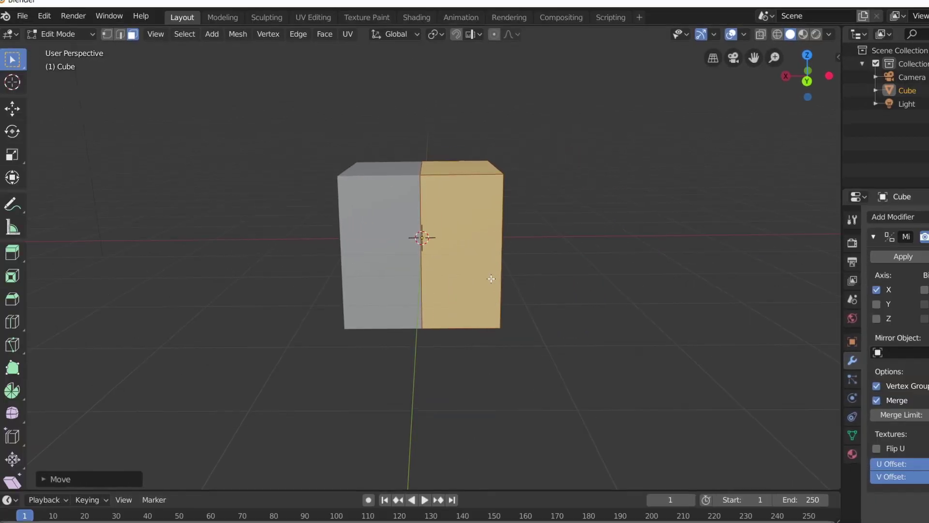
Step: Try moving the whole cube and only its front face along the X axis against the mirror plane
key(g)
key(x)
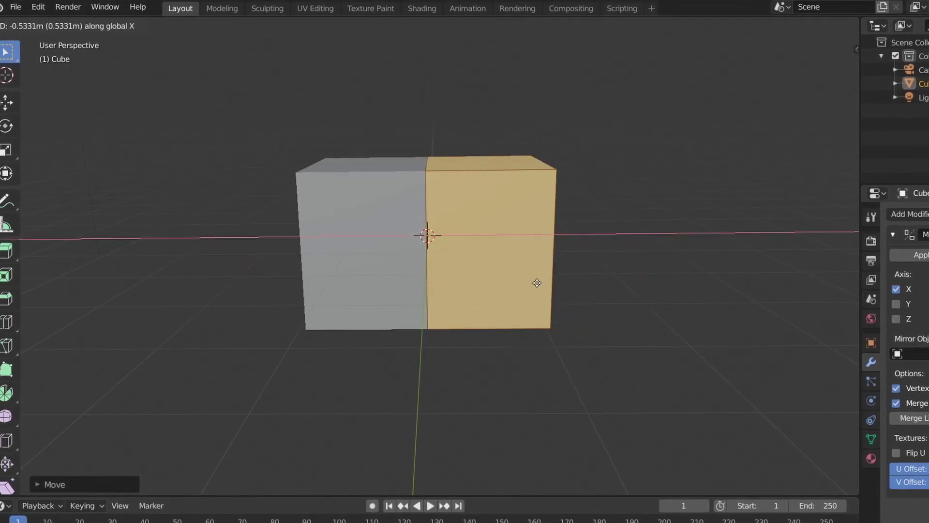
right_click(599, 285)
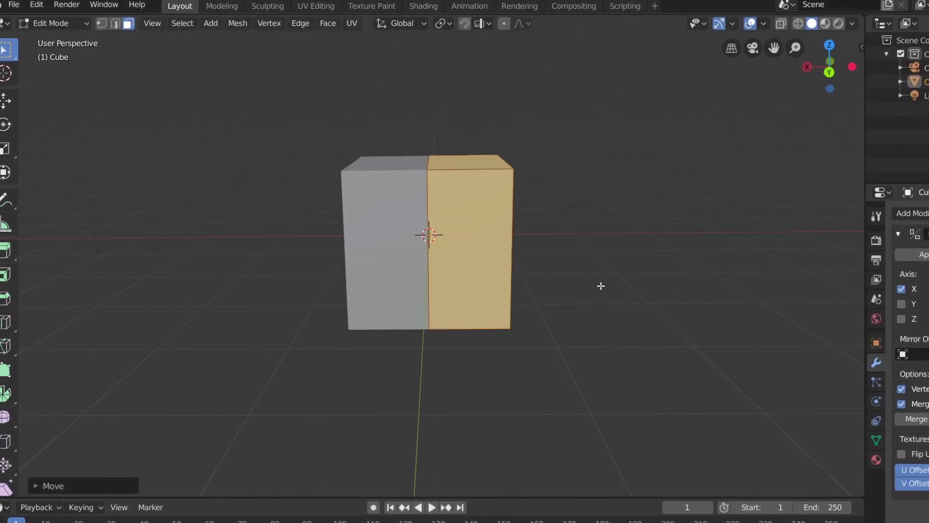
click(525, 351)
click(513, 290)
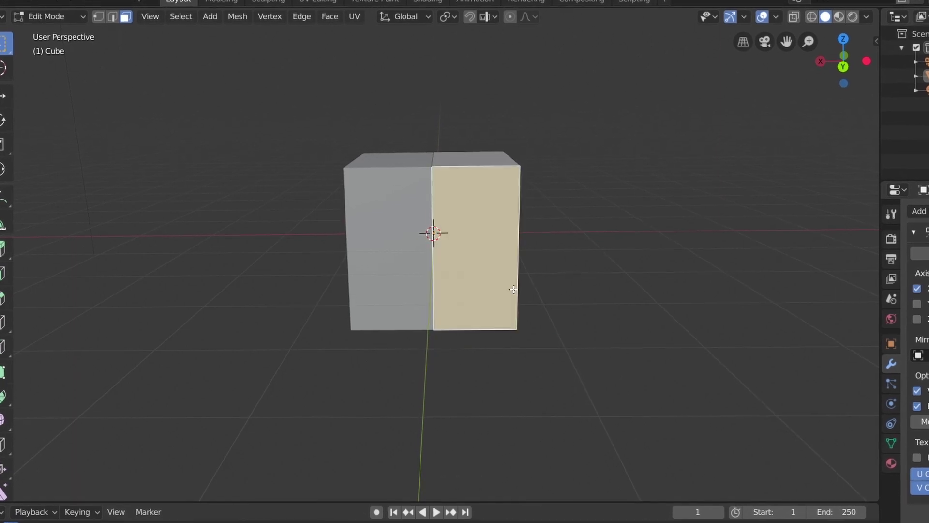
key(x)
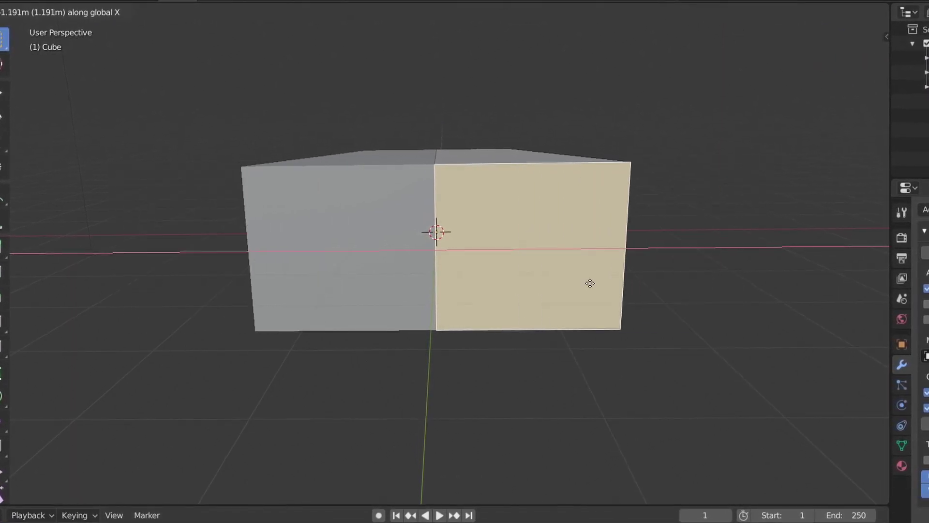
key(Escape)
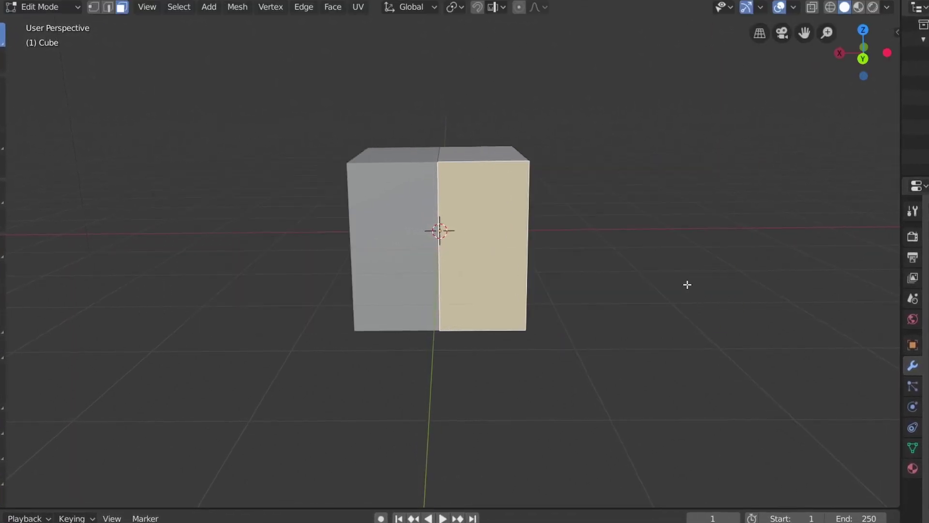
Step: Select the whole mirrored cube and move it along the X axis
key(a)
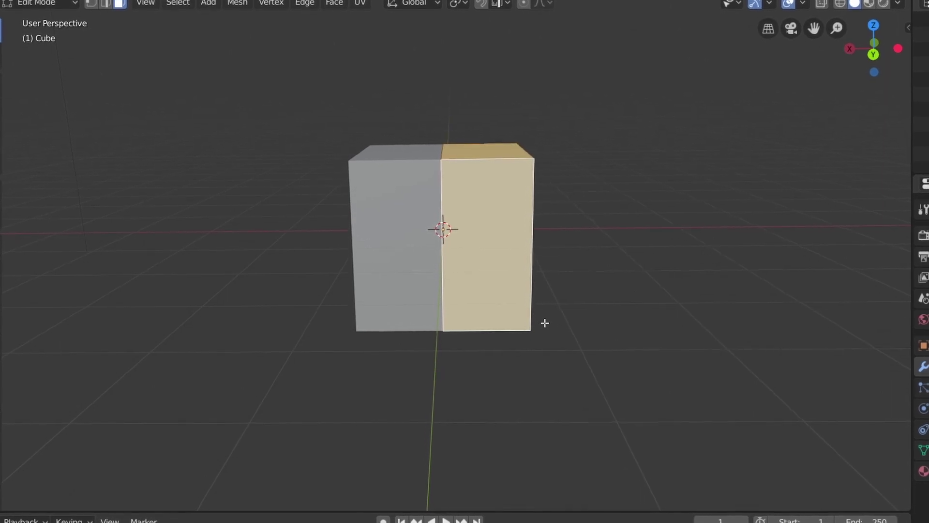
key(g)
key(x)
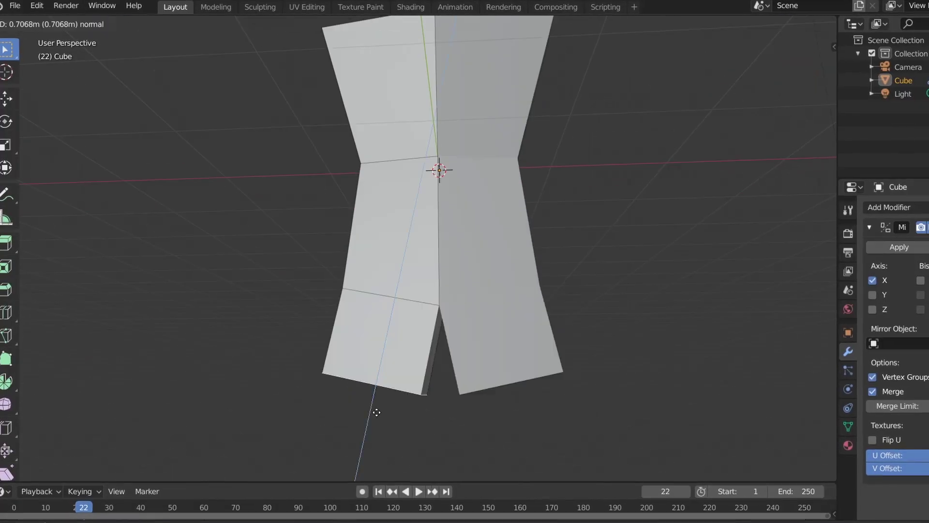
Step: Extrude the thigh downward from the mirrored torso, and scale and rotate its end face
click(373, 439)
key(s)
key(r)
click(444, 431)
Step: Extrude the lower leg from the end of the thigh and shift its end along the X axis
scroll(444, 431, down, 3)
key(e)
click(494, 368)
key(g)
key(x)
click(515, 393)
Step: Add a loop cut to the mirrored torso and slide the new edge loop along the surface
scroll(512, 205, up, 4)
middle_drag(512, 205, 410, 152)
key(ctrl+r)
click(410, 152)
key(g)
key(g)
click(397, 276)
Step: Move the end face of the upper arm about 0.3 m along the X axis in face select mode
key(3)
scroll(692, 301, down, 4)
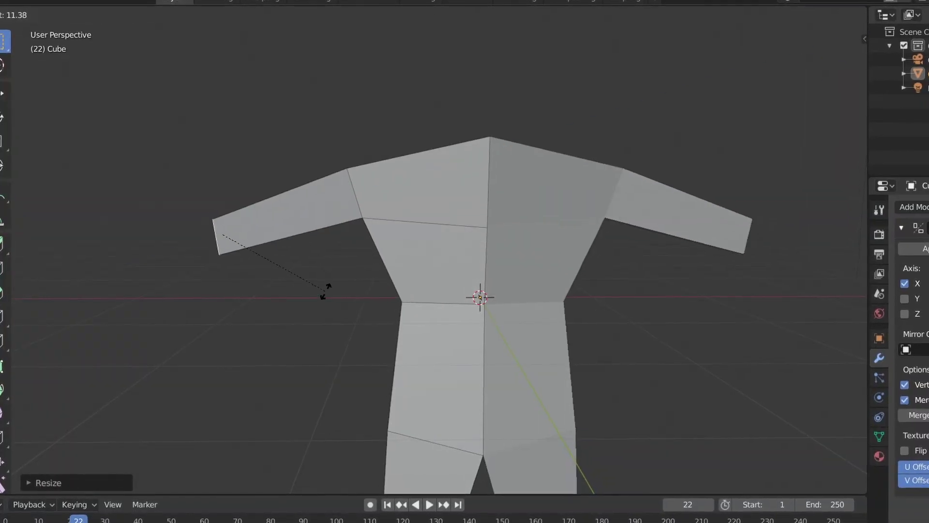
key(g)
key(x)
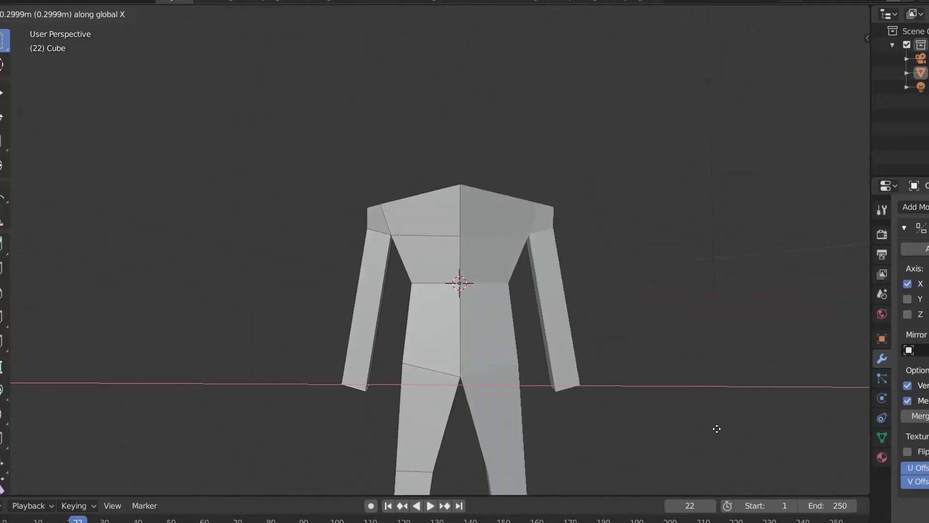
click(724, 428)
Step: Extrude the next arm segment, scale its end, and add a loop cut to the mesh
key(e)
key(s)
click(452, 429)
key(ctrl+r)
click(329, 347)
Step: In front wireframe view, box-select the lower end of the leg and reposition it
key(KP_1)
key(shift+z)
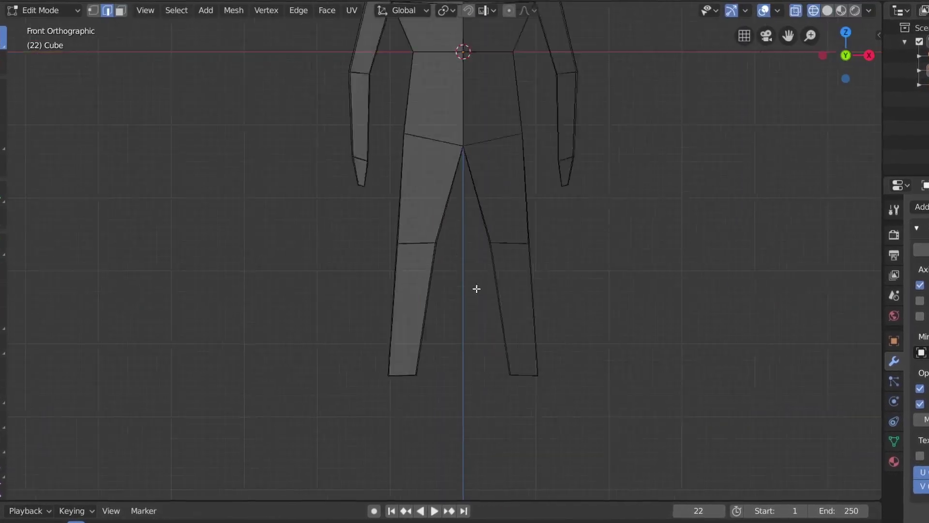
scroll(492, 333, down, 3)
drag(300, 290, 416, 443)
key(g)
click(411, 426)
Step: Extrude and shape the foot from the end of the leg, adjusting it along Z and X and scaling the ankle edge
key(KP_3)
key(e)
key(g)
key(z)
key(e)
key(g)
key(x)
key(s)
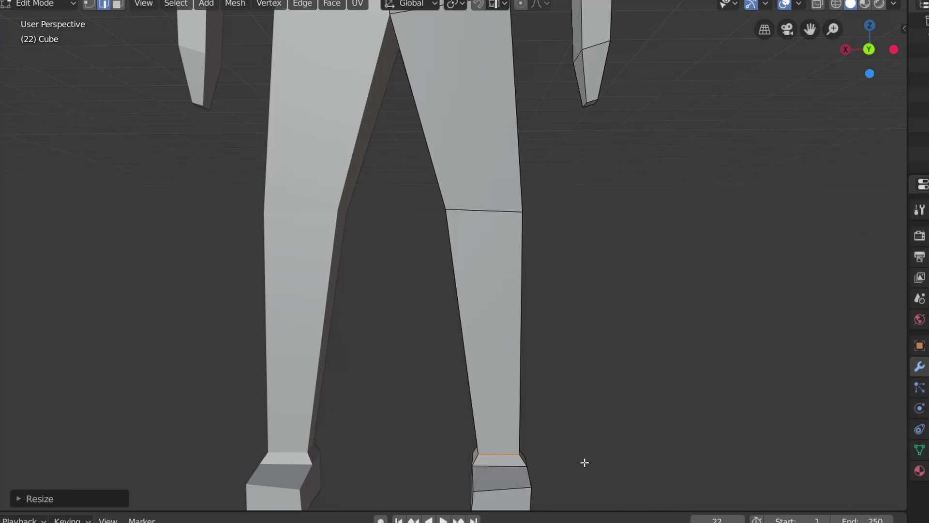
Step: Select part of the figure's upper body and extrude it along the X axis
middle_drag(583, 460, 600, 141)
click(627, 104)
key(e)
key(x)
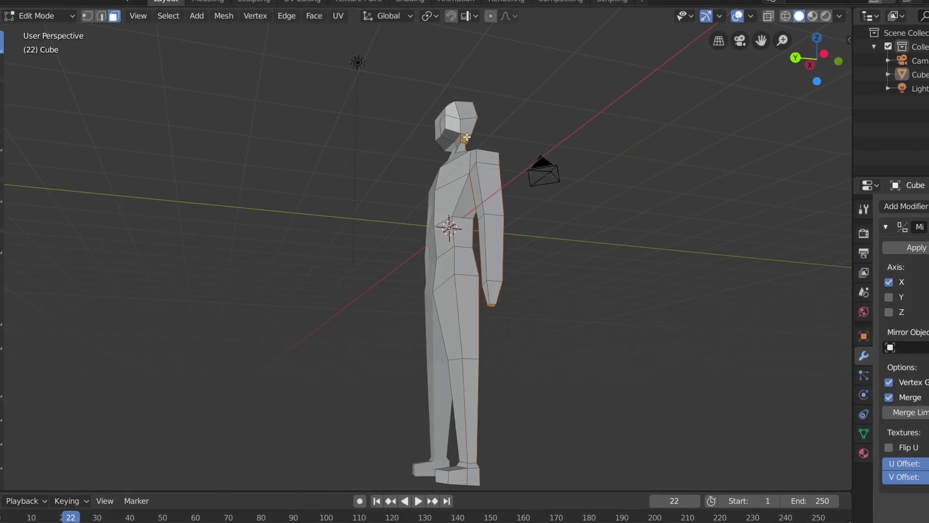
Step: Scale the figure's back faces by about 1.05 and shift them along the Y axis
middle_drag(597, 251, 542, 290)
key(s)
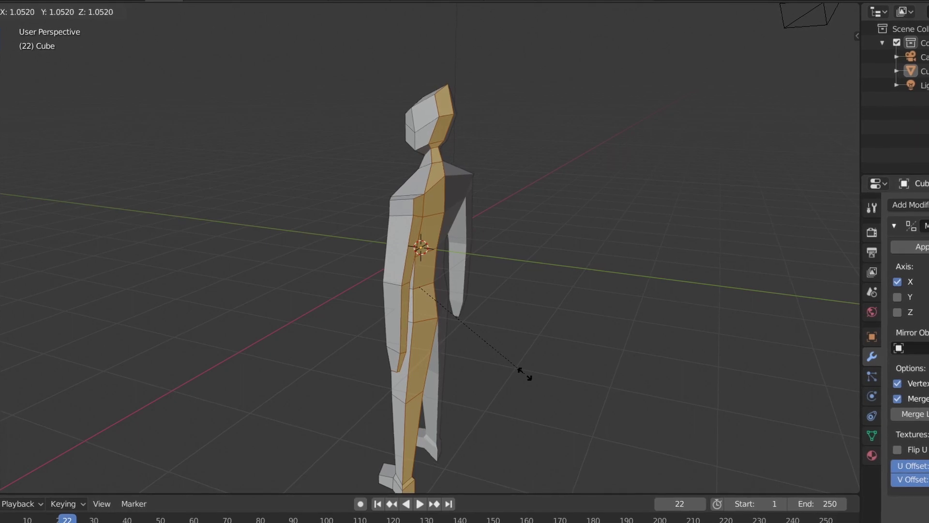
click(525, 374)
middle_drag(488, 390, 560, 394)
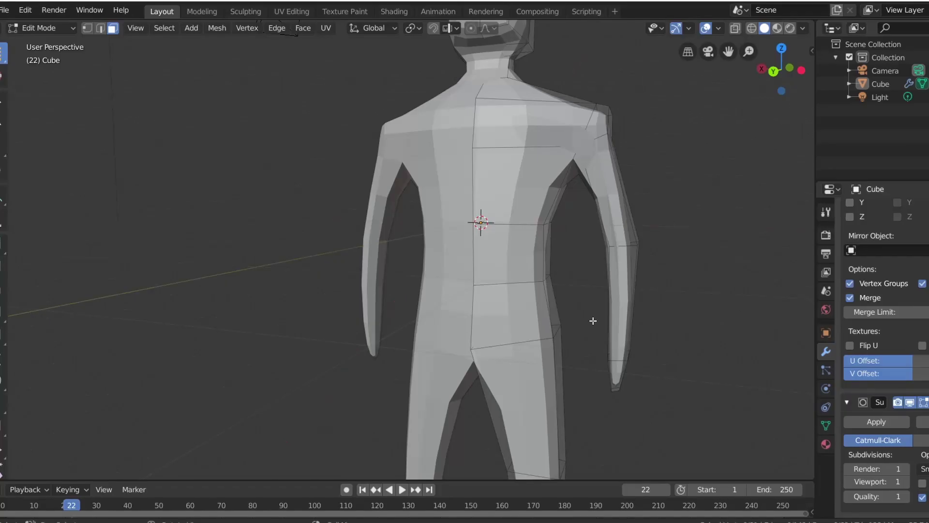
middle_drag(591, 321, 628, 333)
middle_drag(655, 298, 632, 309)
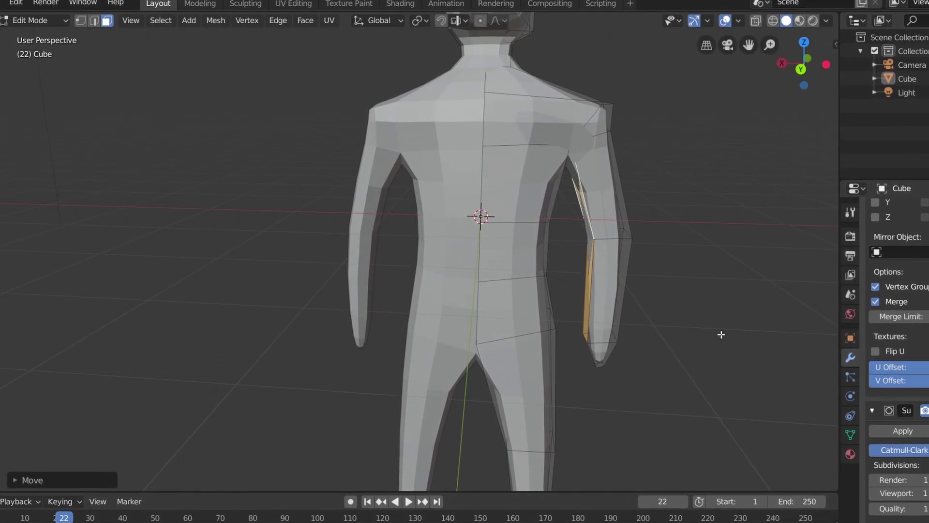
Step: Move the faces on the inner side of the upper arm, return to Object Mode and check the whole figure
middle_drag(722, 336, 751, 350)
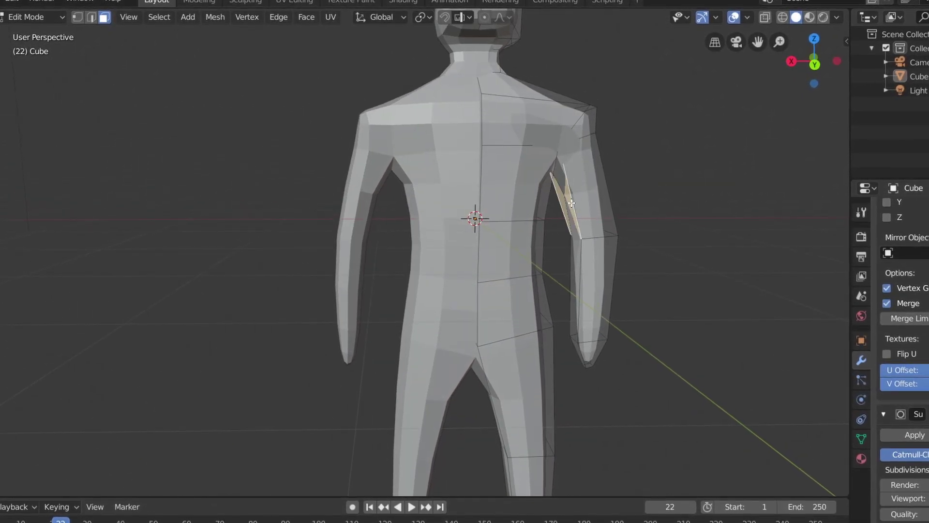
key(g)
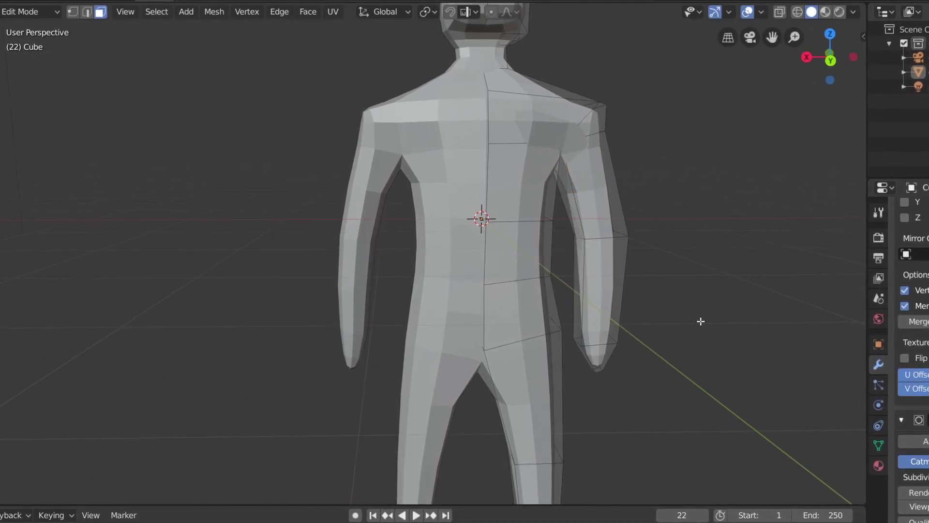
key(Tab)
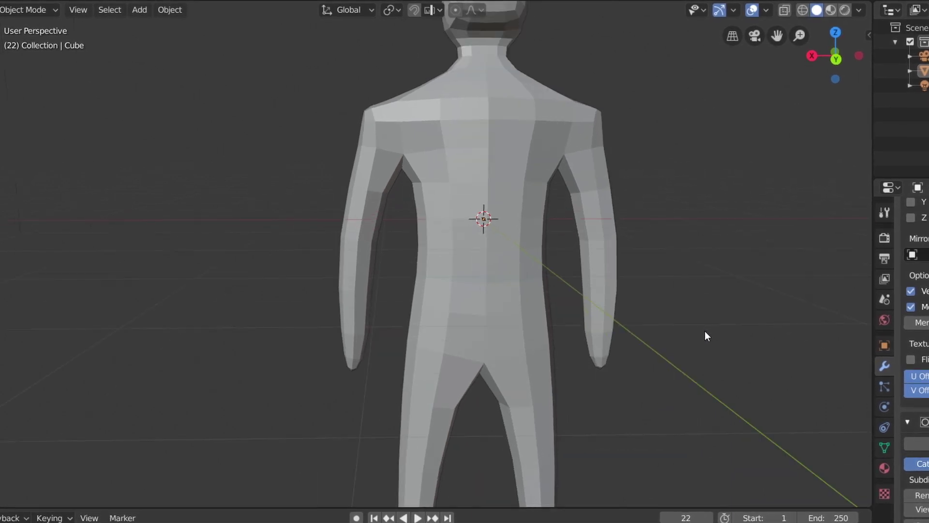
middle_drag(707, 331, 689, 340)
scroll(664, 378, down, 1)
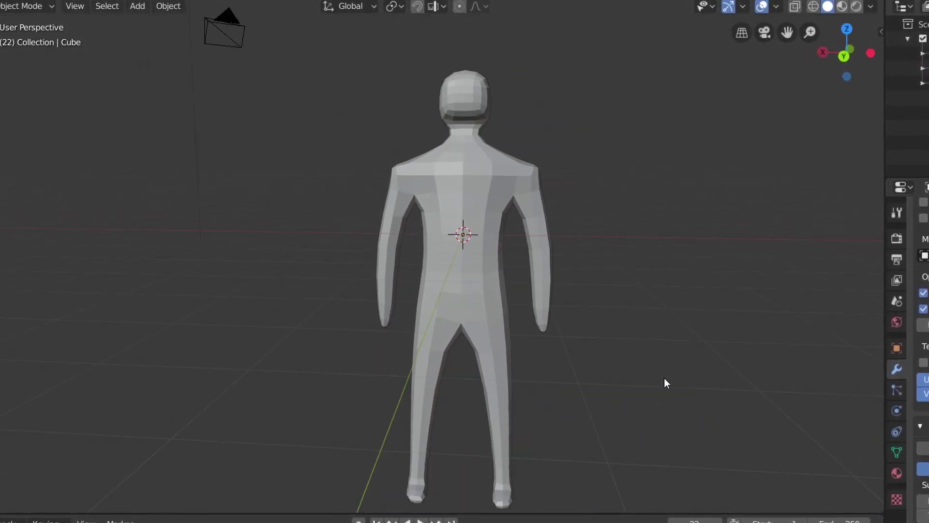
middle_drag(596, 399, 610, 355)
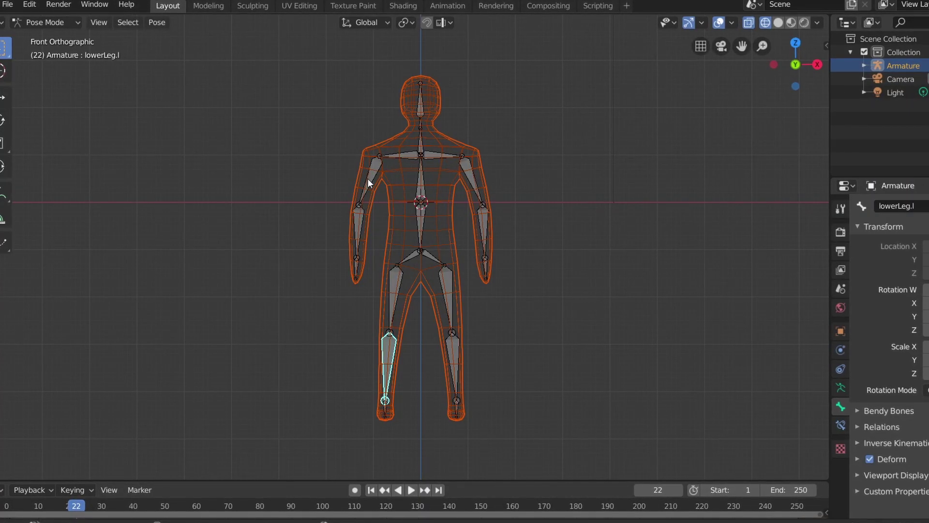
Step: Rotate the upperArm.l bone outward by about 60° and the upperArm.r bone by about -70°
click(368, 178)
key(r)
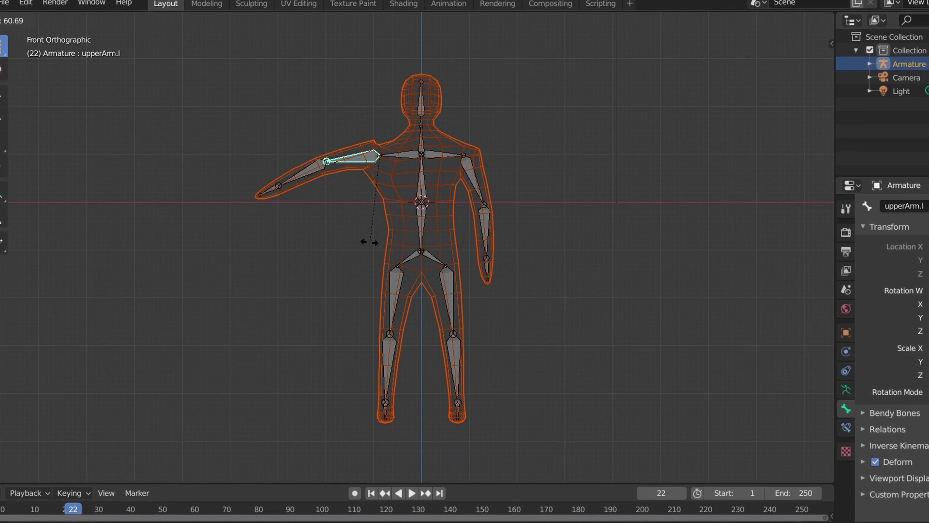
click(475, 180)
key(r)
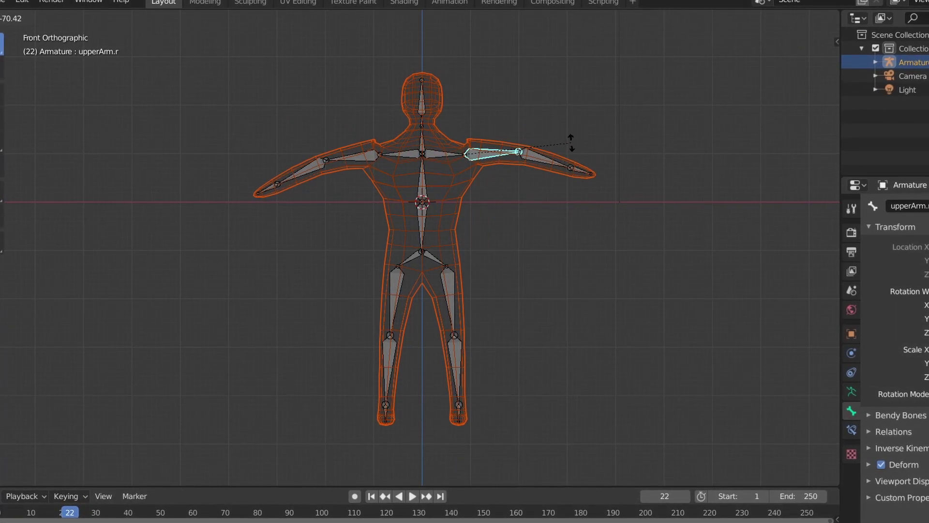
Step: Rotate the upperLeg.r and upperLeg.l bones outward until both legs are horizontal
click(453, 314)
key(r)
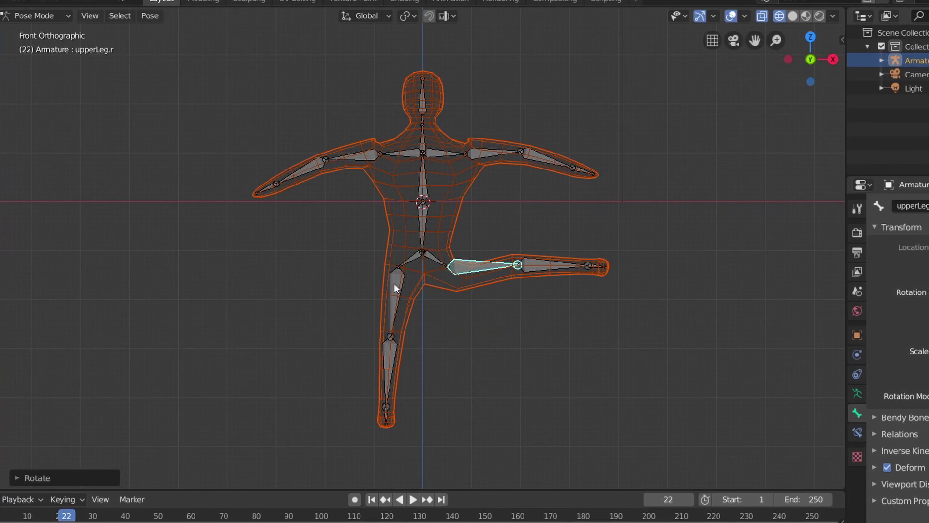
click(393, 283)
key(r)
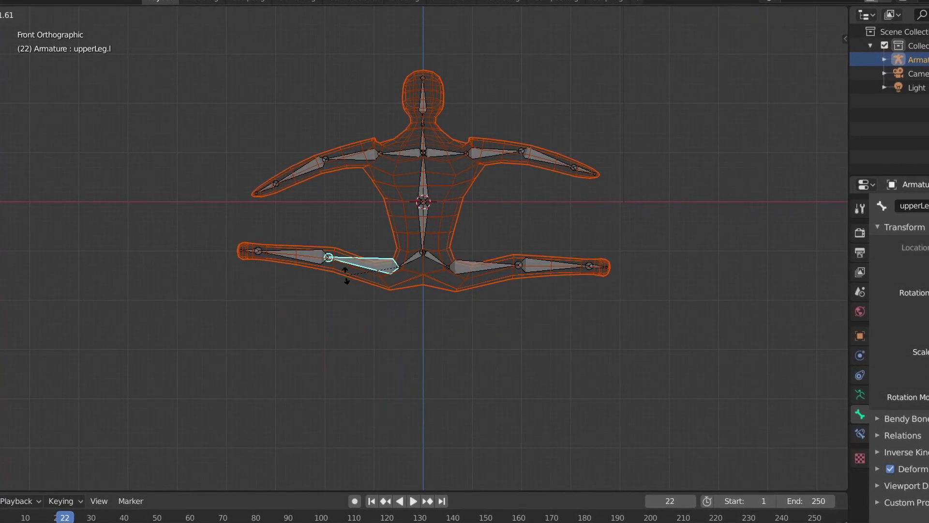
click(346, 279)
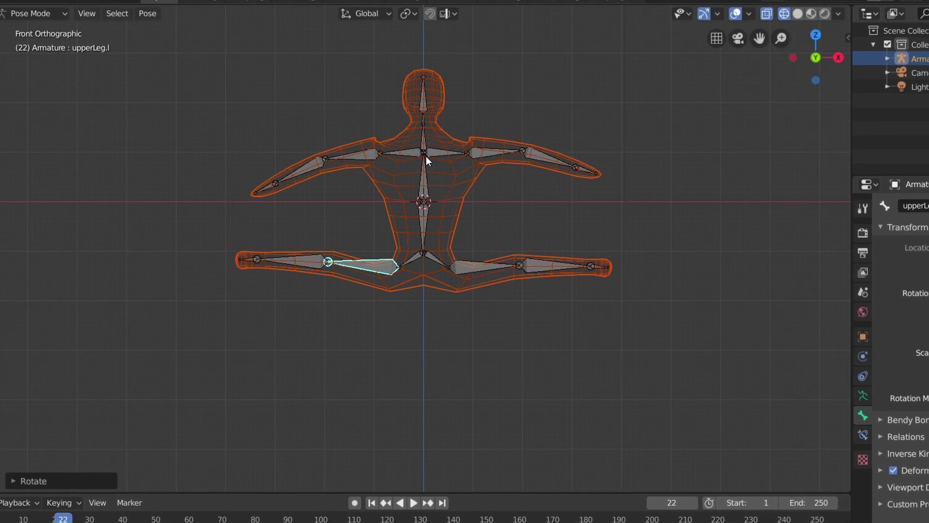
Step: Try tilting the head bone sideways
click(424, 98)
key(r)
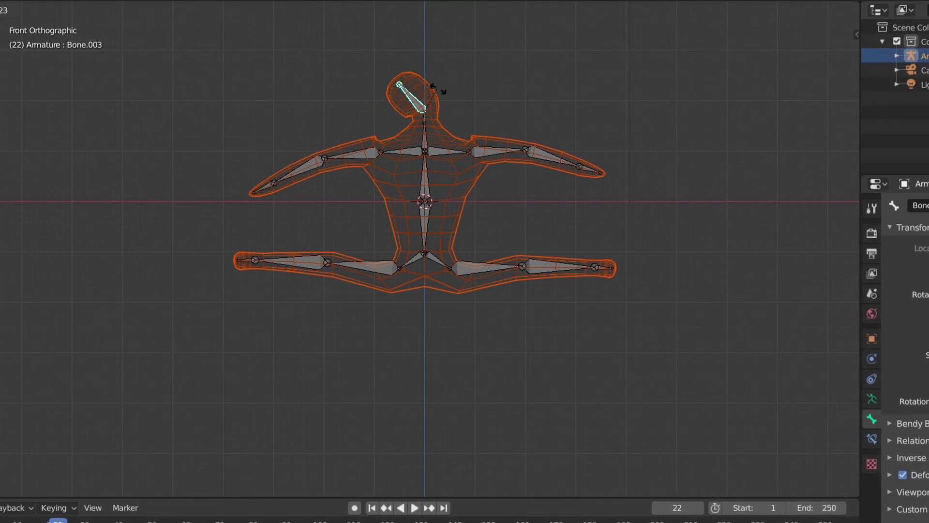
right_click(448, 89)
Step: Rotate the upperArm.r bone back down beside the body
click(495, 149)
key(r)
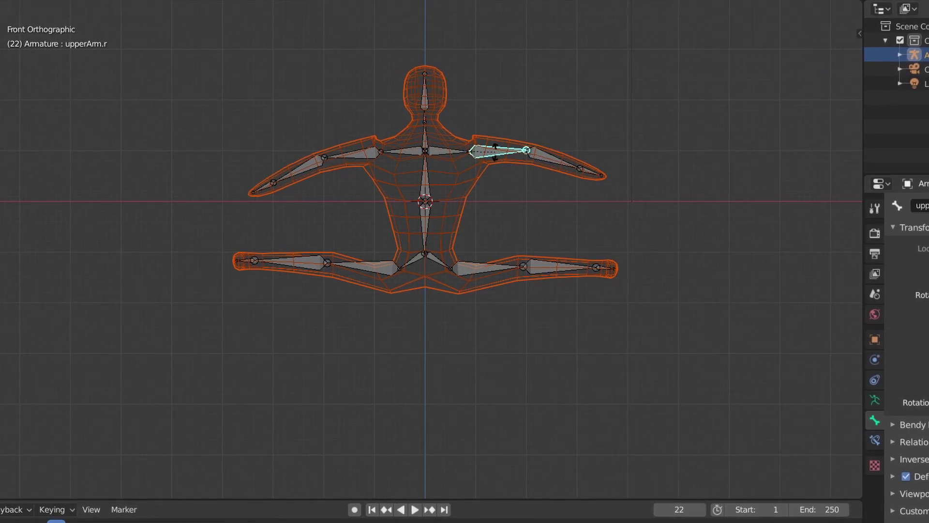
click(437, 191)
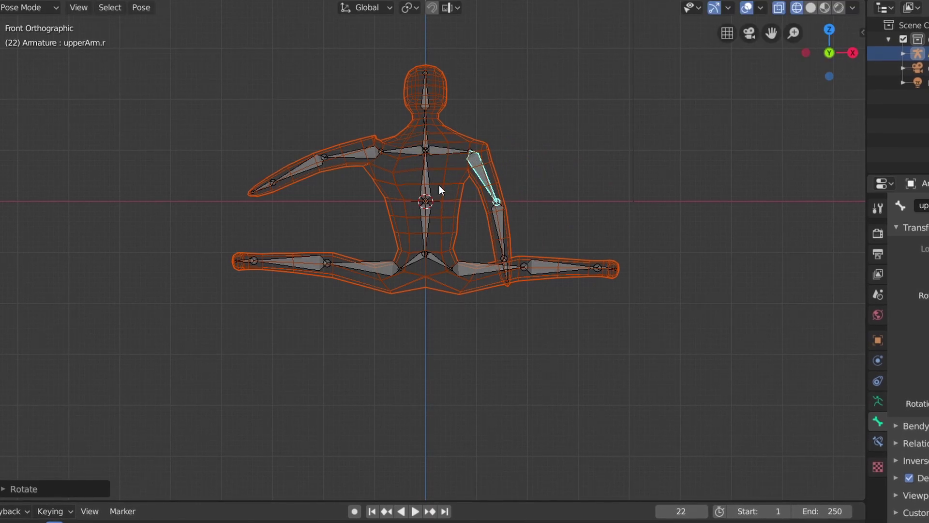
Step: Tilt the upper spine bone sideways and rotate the lower spine bone to swing the hips and legs
key(r)
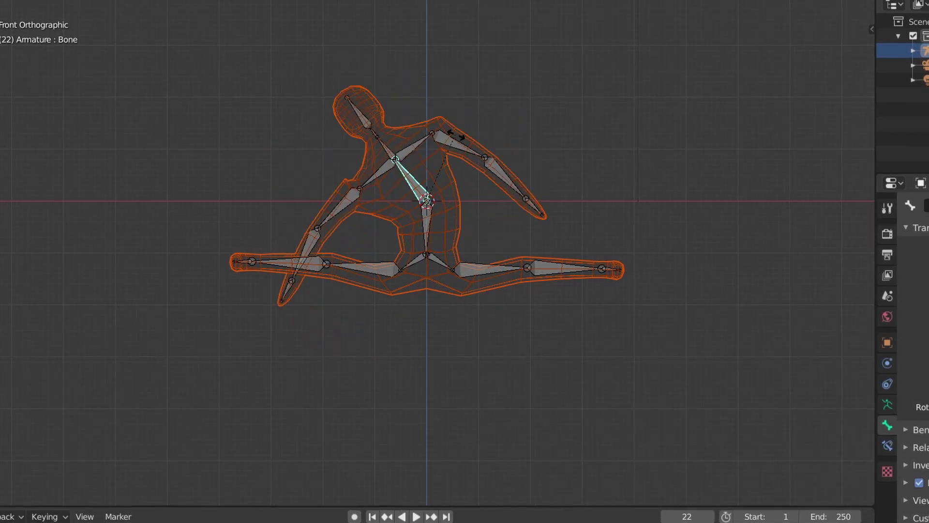
click(434, 210)
click(428, 215)
key(r)
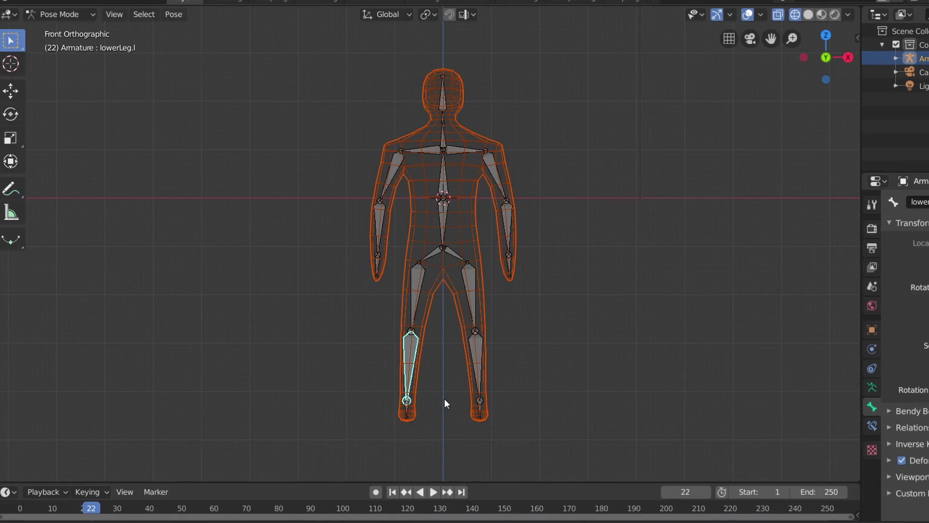
Step: Rotate the upperArm.l and upperArm.r bones outward until both arms are raised to about shoulder height
key(r)
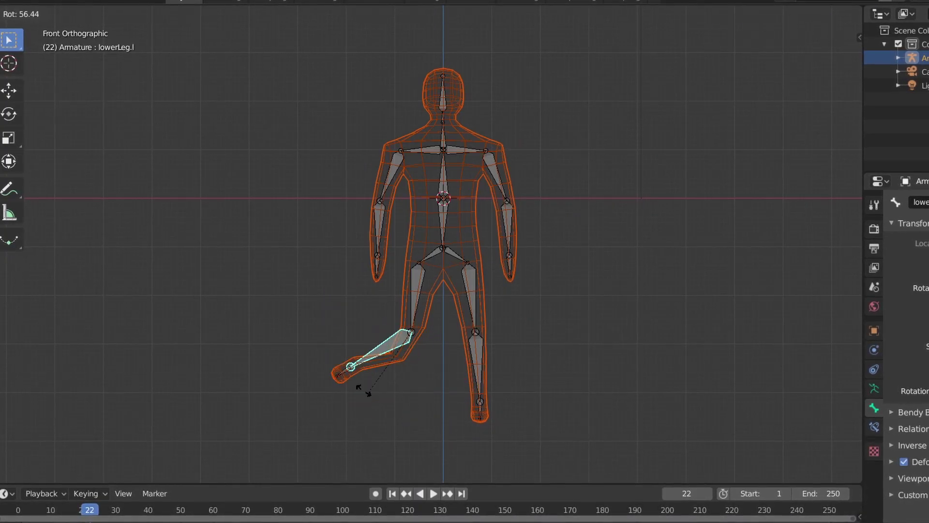
key(Escape)
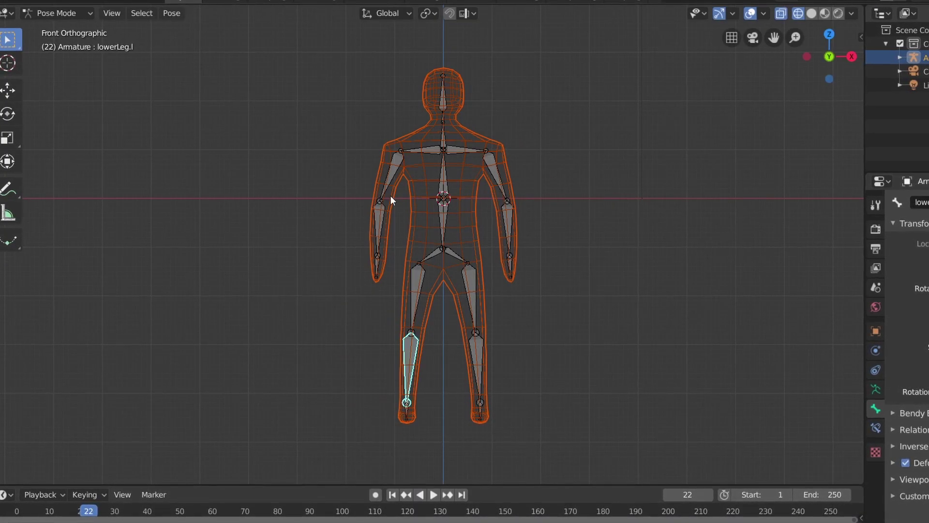
click(389, 175)
key(r)
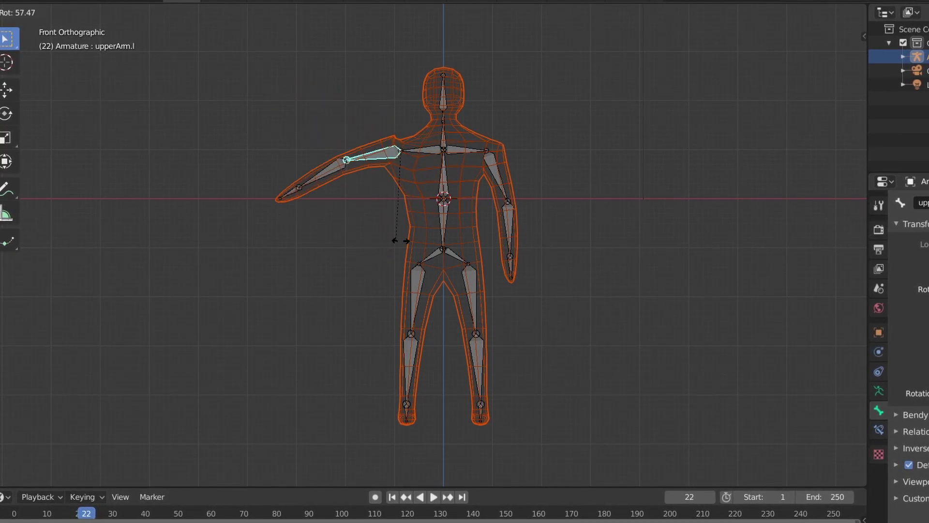
click(392, 240)
click(500, 179)
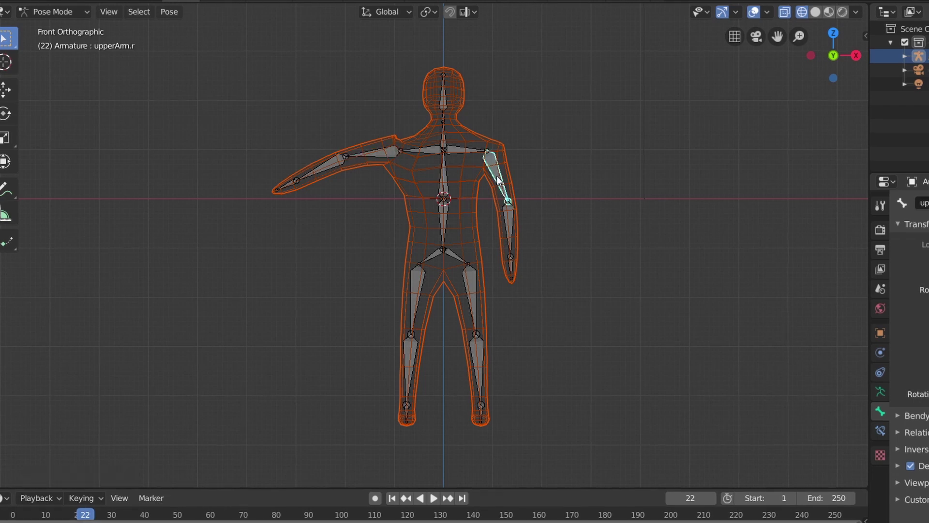
key(r)
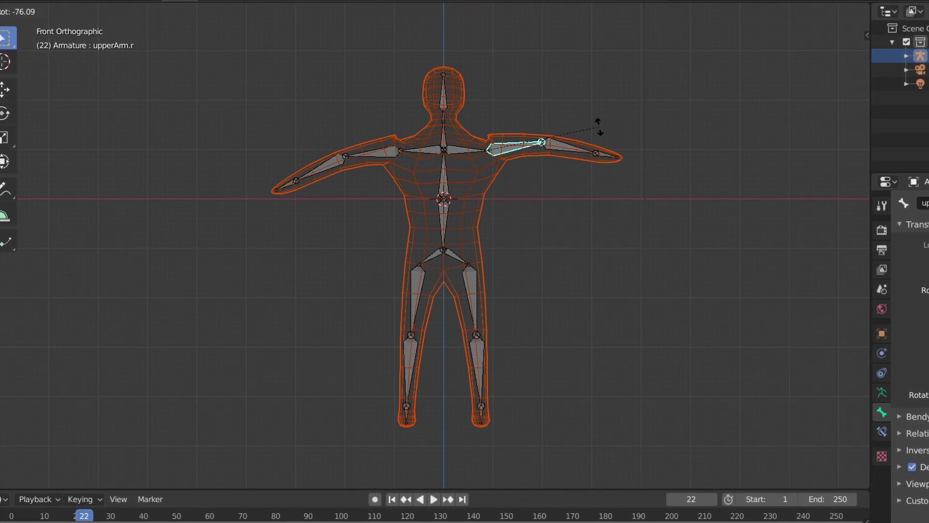
click(596, 139)
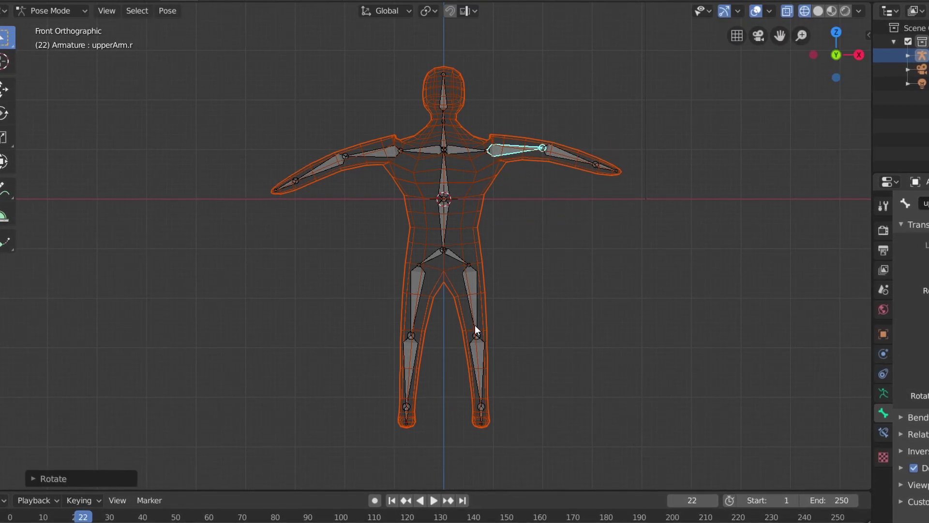
Step: Rotate the upperLeg.r and upperLeg.l bones outward so the legs spread horizontally to both sides
click(475, 310)
key(r)
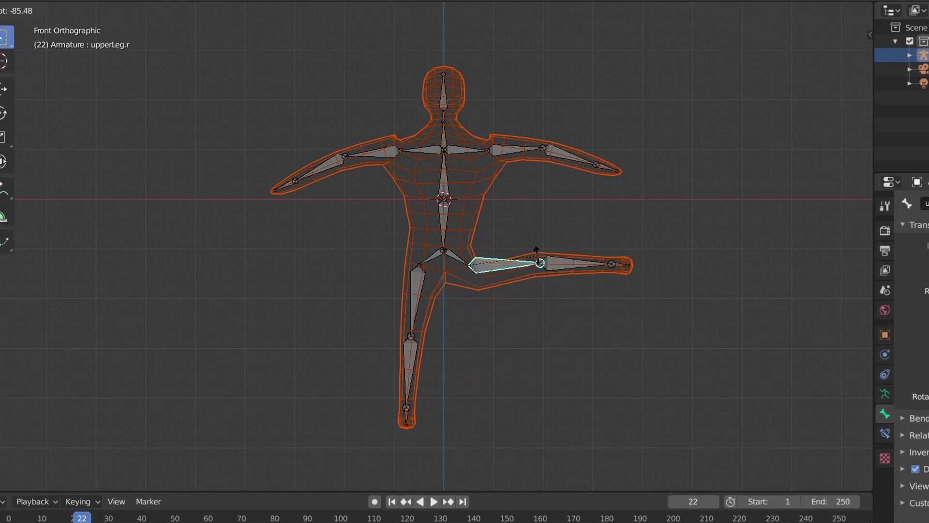
click(540, 254)
click(415, 283)
key(r)
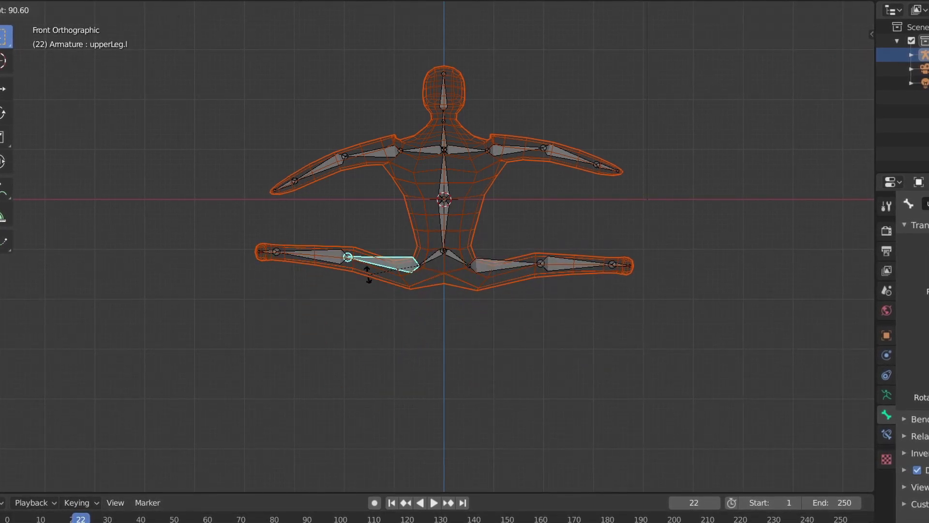
click(368, 278)
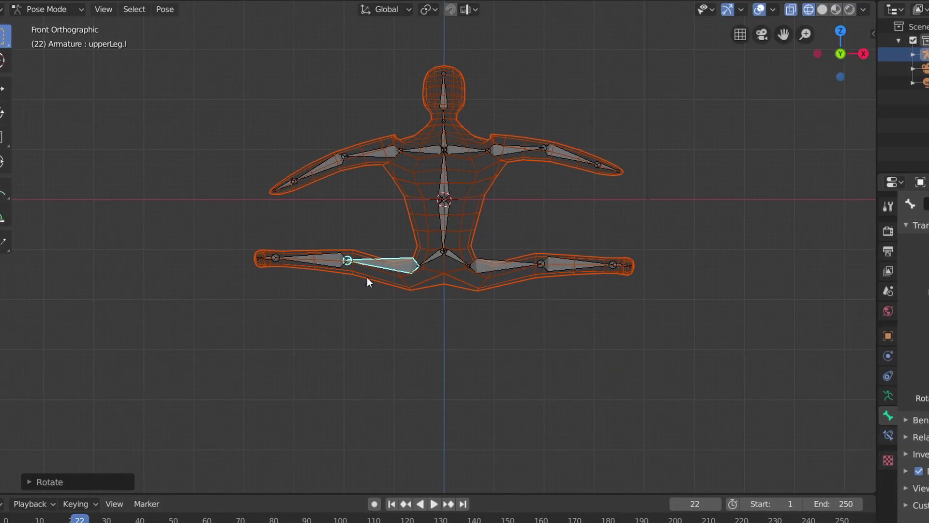
Step: Try rotating the head bone sideways
click(445, 95)
key(r)
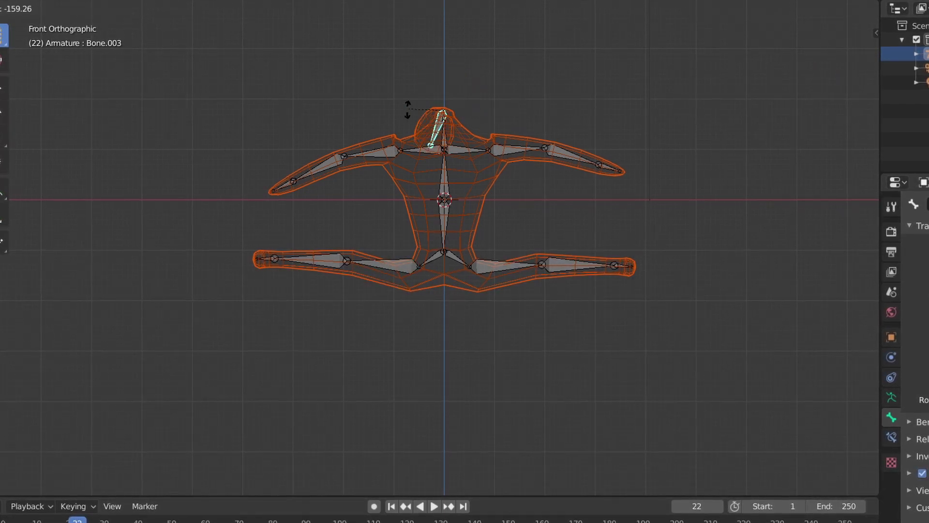
right_click(469, 89)
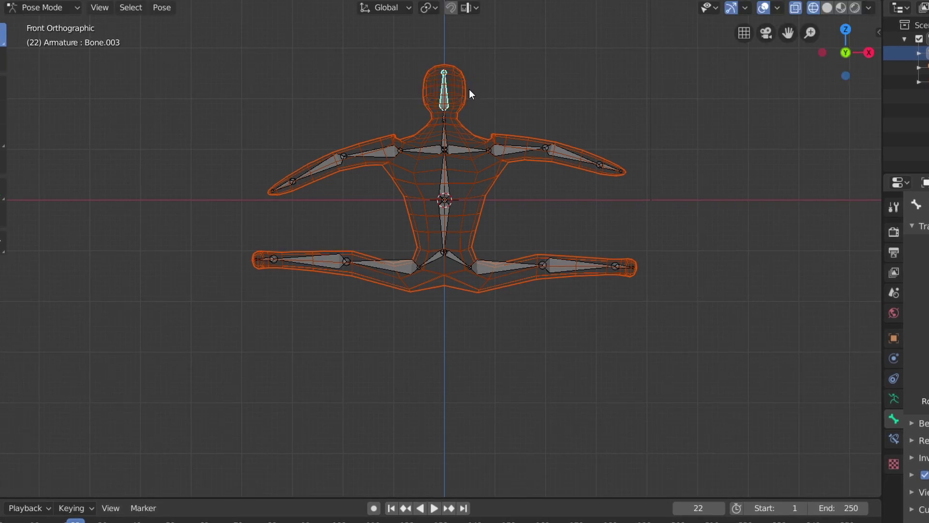
Step: Rotate the upperArm.r bone back down toward the side of the body
click(515, 148)
key(r)
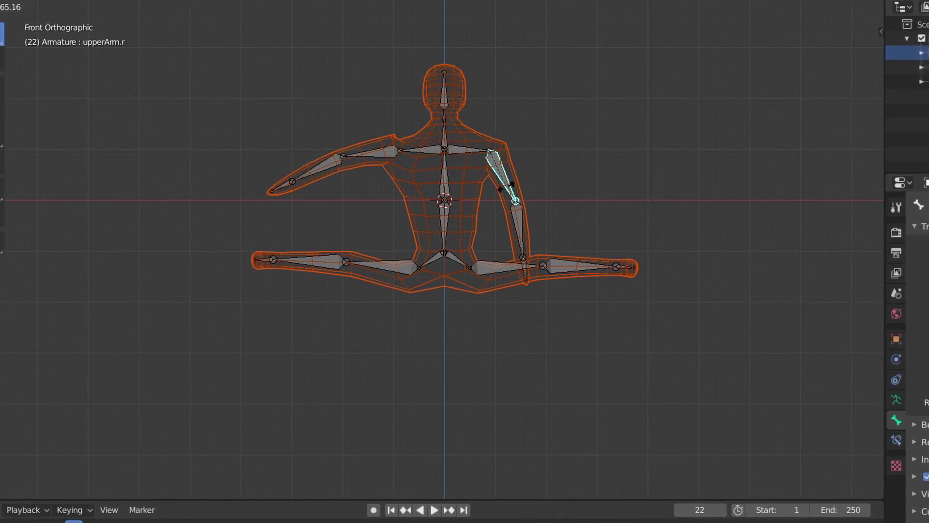
click(464, 189)
Step: Tilt the torso sideways with the upper spine bone and swing the hips and legs with the lower spine bone
click(446, 182)
key(r)
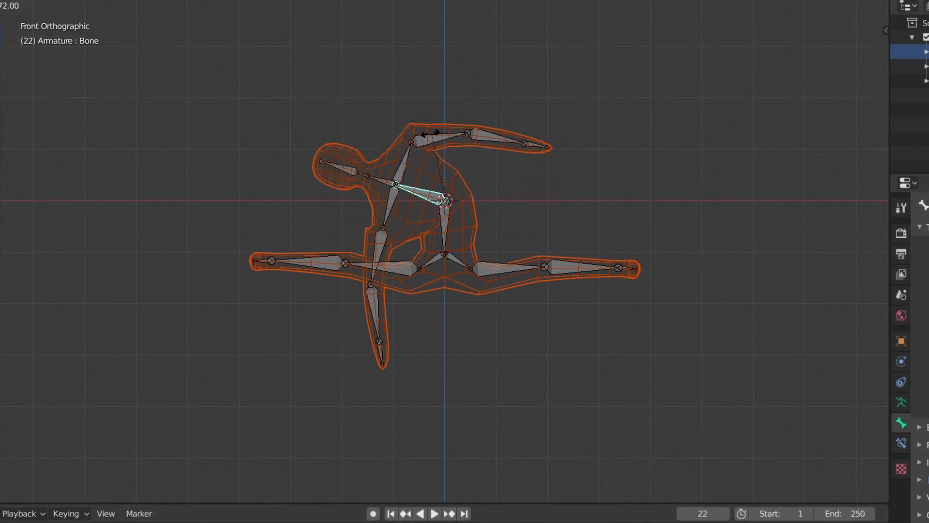
click(455, 132)
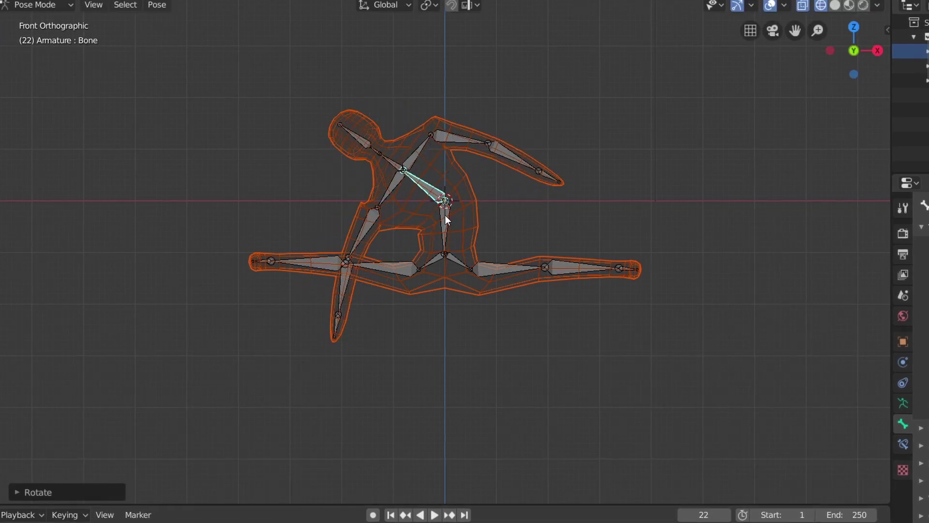
click(445, 215)
key(r)
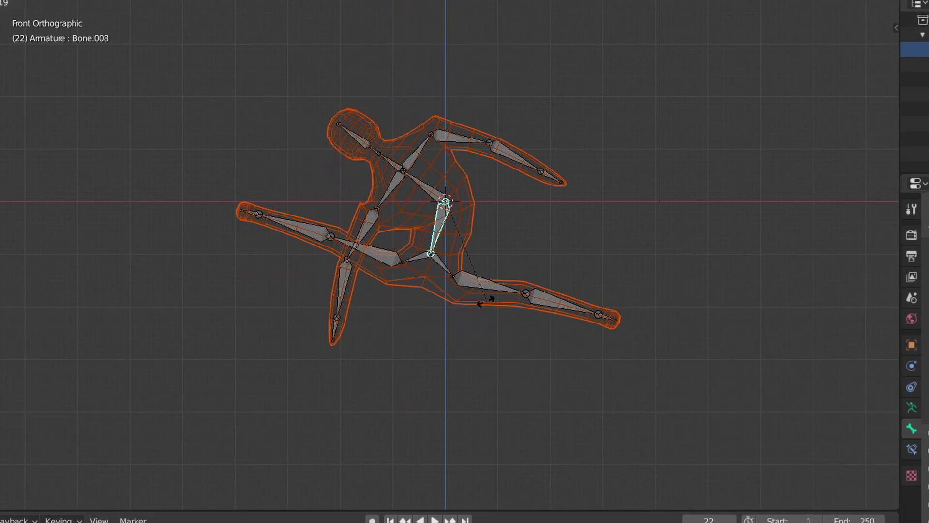
click(478, 300)
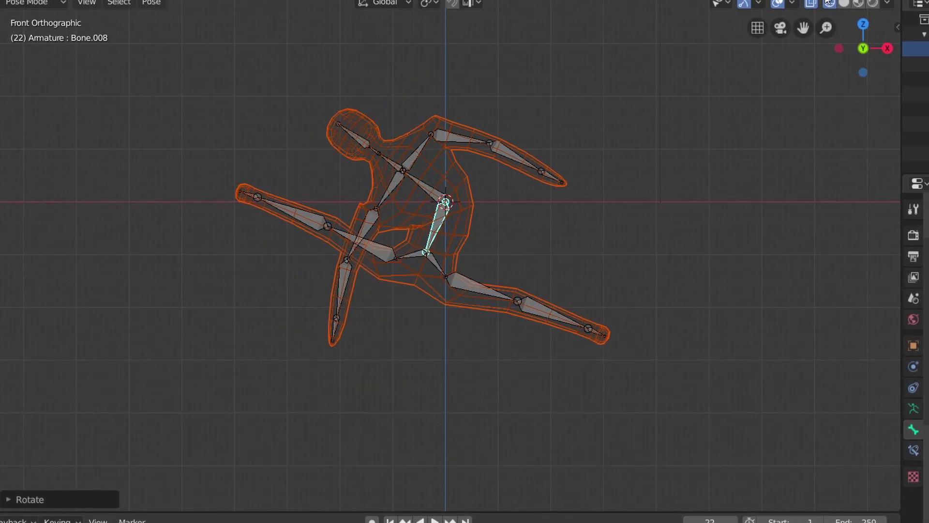
Step: Show the figure in Solid shading and try swinging the hips and legs with the lower spine bone
key(z)
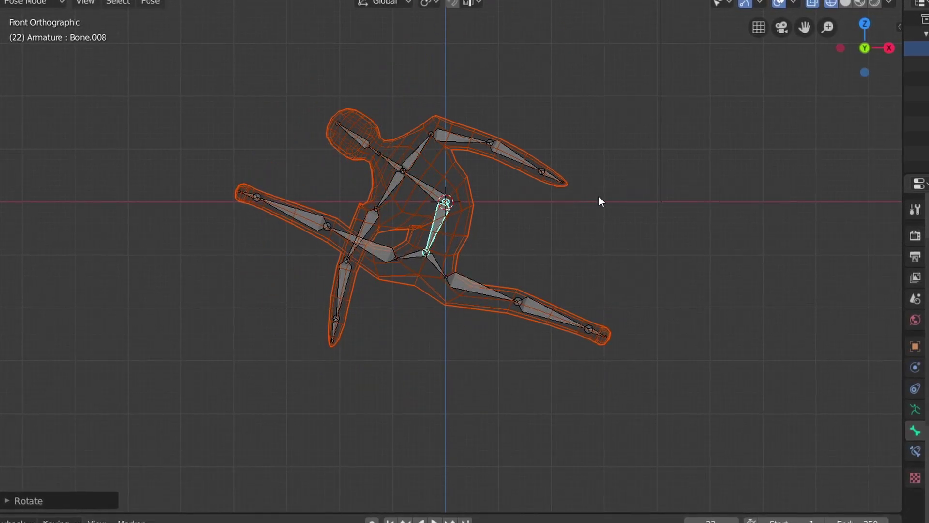
click(710, 196)
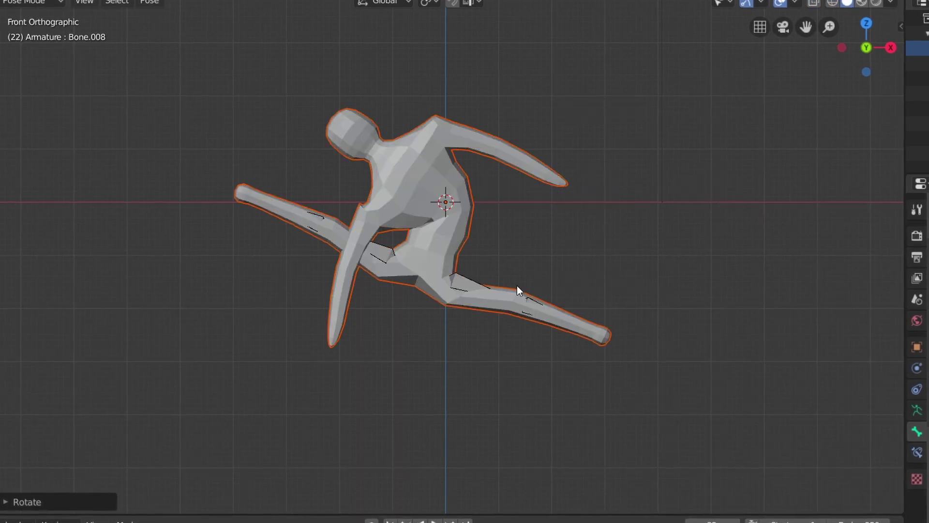
key(r)
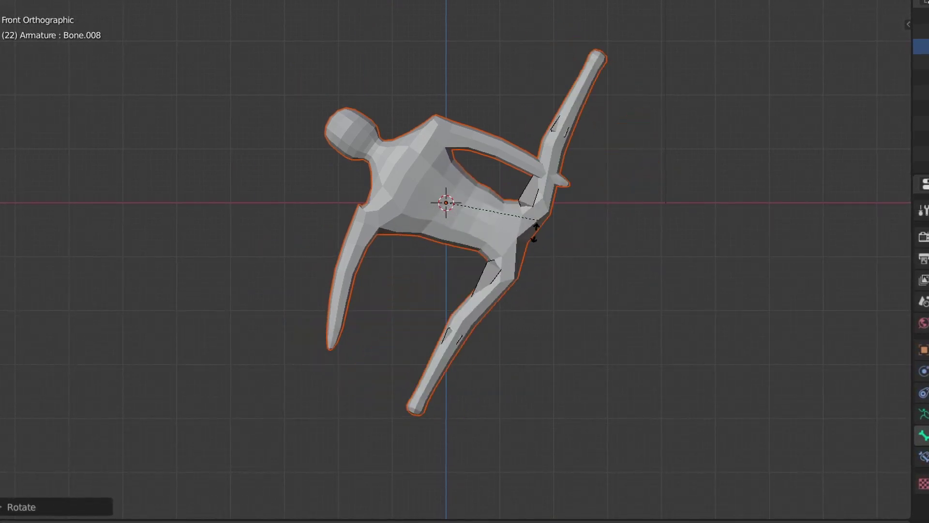
click(444, 293)
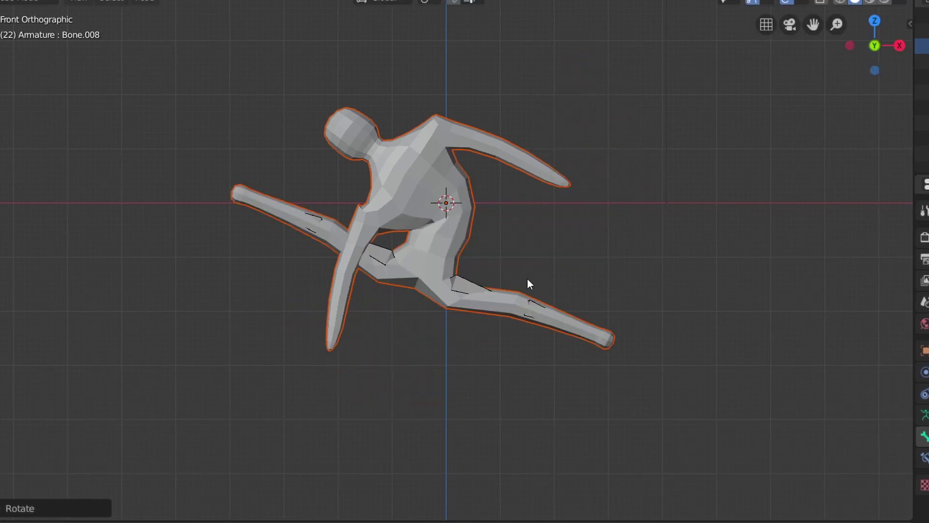
Step: Undo the recent spine and limb rotations one after another and return the viewport to Wireframe shading
key(ctrl+z)
key(z)
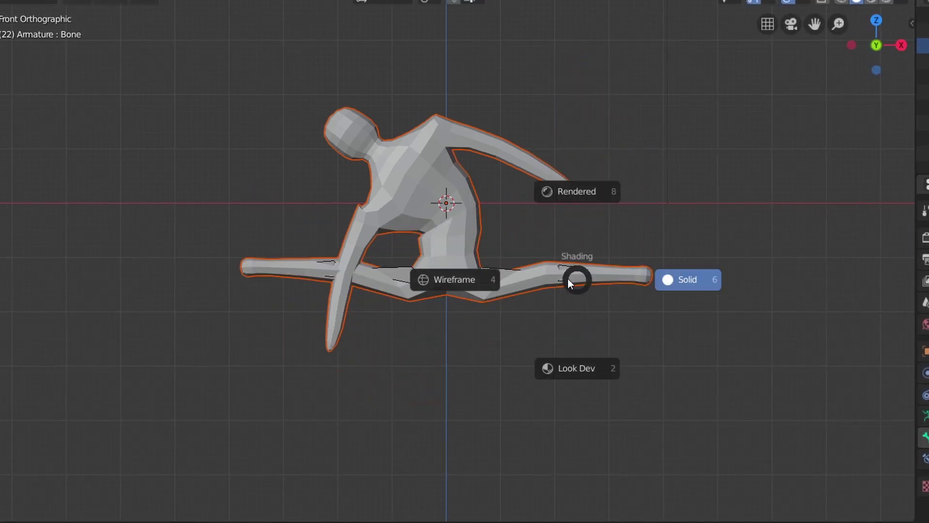
click(469, 266)
key(ctrl+z)
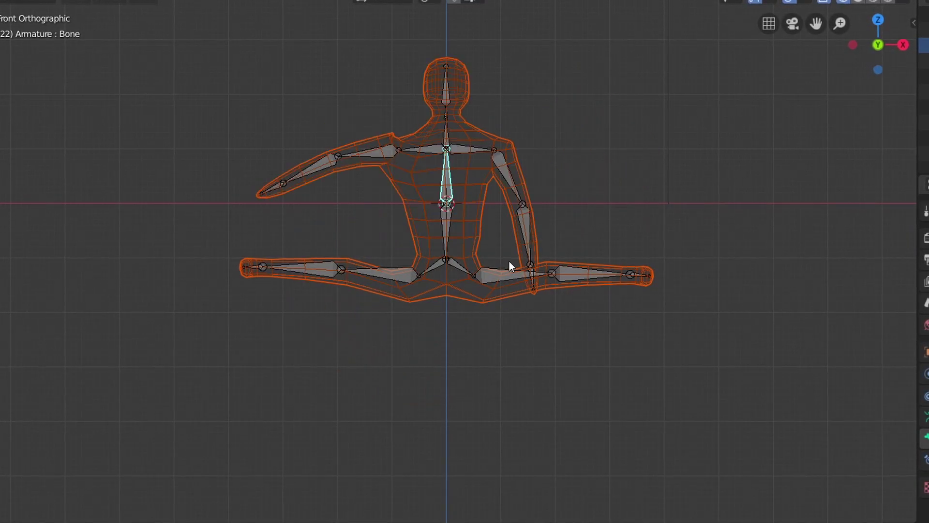
key(ctrl+z)
key(ctrl+z)
key(ctrl+z)
key(ctrl+z)
key(ctrl+z)
key(ctrl+z)
key(ctrl+z)
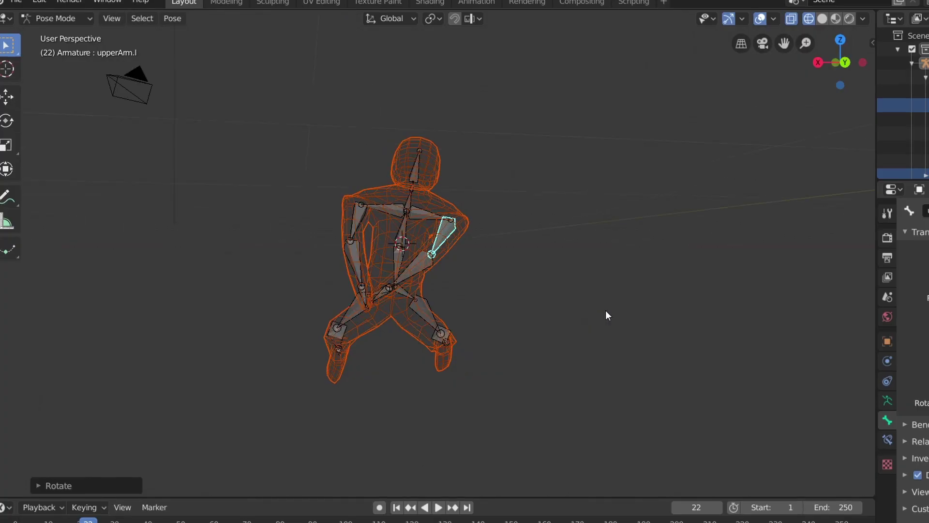
Step: Rotate the hand.r bone of the figure in its bent running pose
middle_drag(606, 315, 531, 277)
click(437, 270)
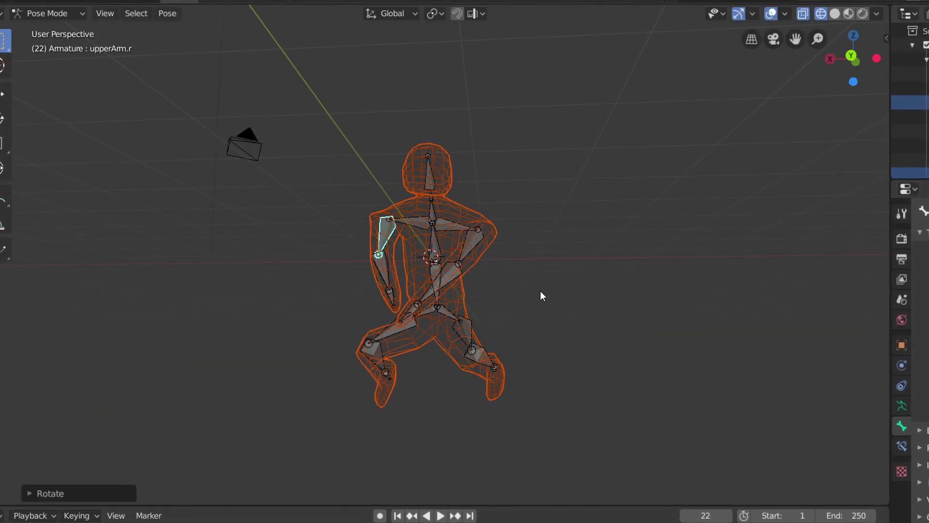
middle_drag(576, 291, 377, 350)
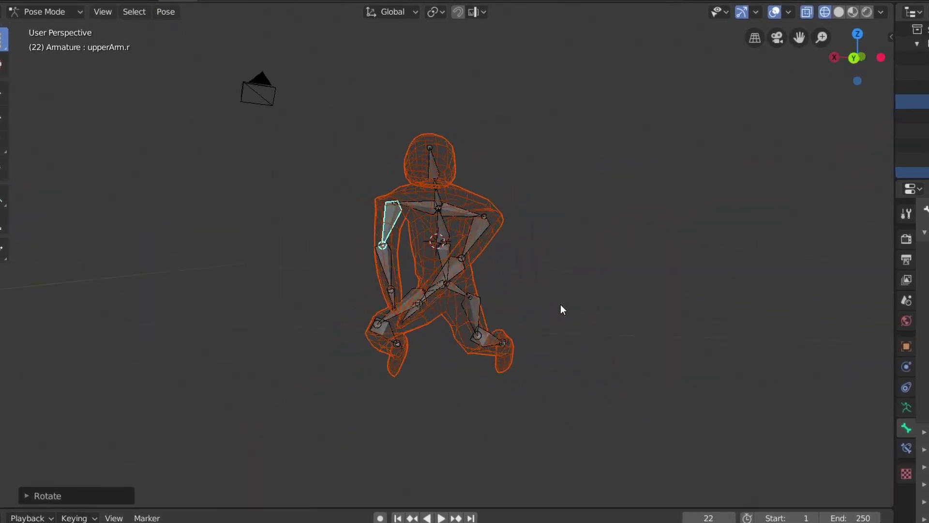
click(377, 321)
key(r)
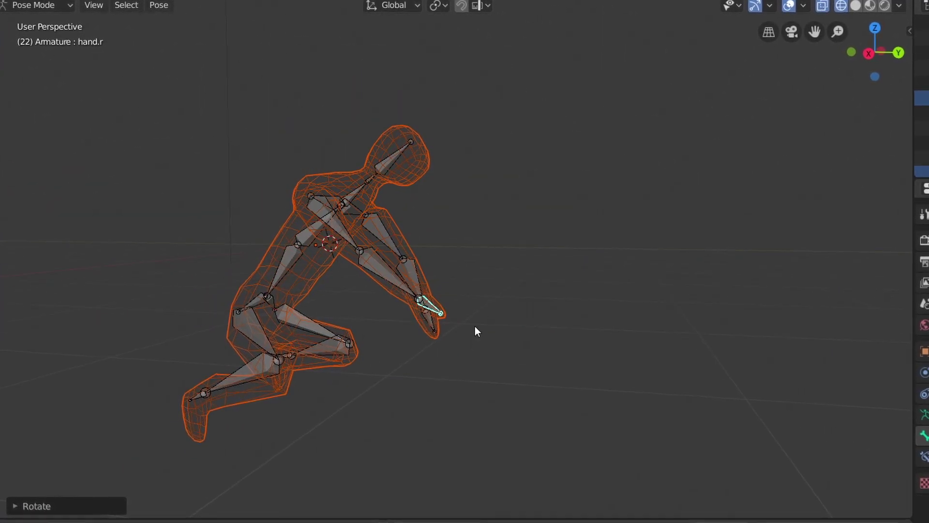
Step: Show the posed figure in Solid shading and examine it from several sides
key(z)
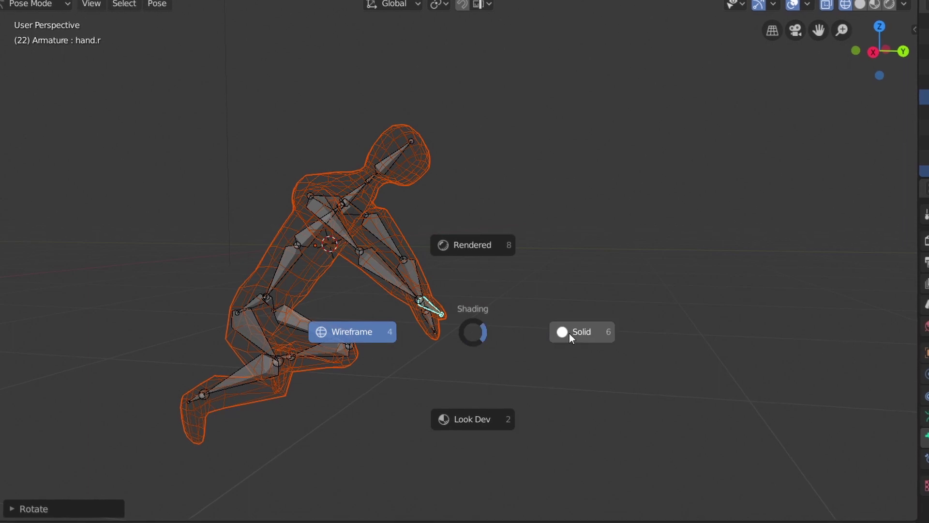
click(569, 338)
mouse_move(570, 336)
middle_down()
mouse_move(515, 322)
mouse_move(386, 326)
mouse_move(299, 301)
mouse_move(305, 341)
mouse_move(156, 309)
mouse_move(94, 326)
mouse_move(492, 342)
mouse_move(413, 338)
mouse_move(449, 329)
mouse_move(527, 344)
mouse_move(521, 328)
mouse_move(533, 320)
mouse_move(617, 333)
mouse_move(592, 353)
mouse_move(552, 347)
mouse_move(558, 340)
middle_up()
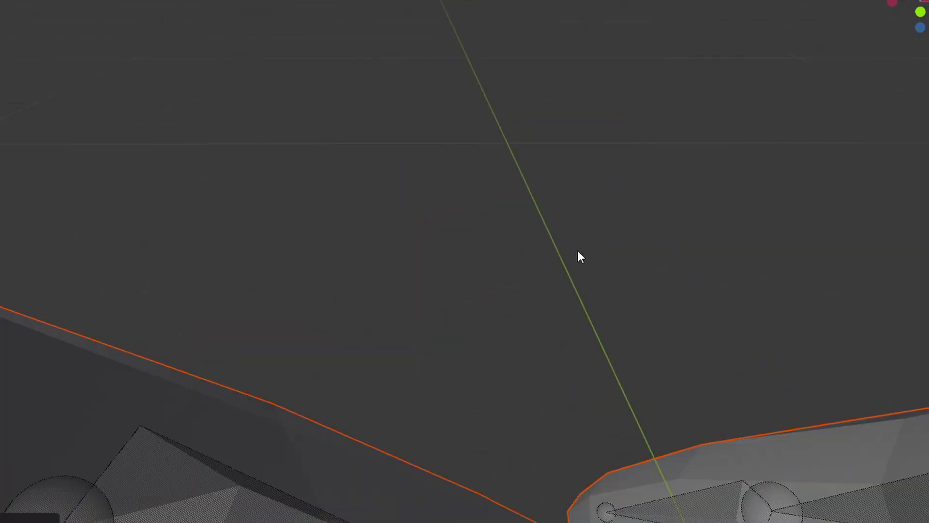
scroll(577, 251, down, 6)
middle_drag(617, 285, 488, 267)
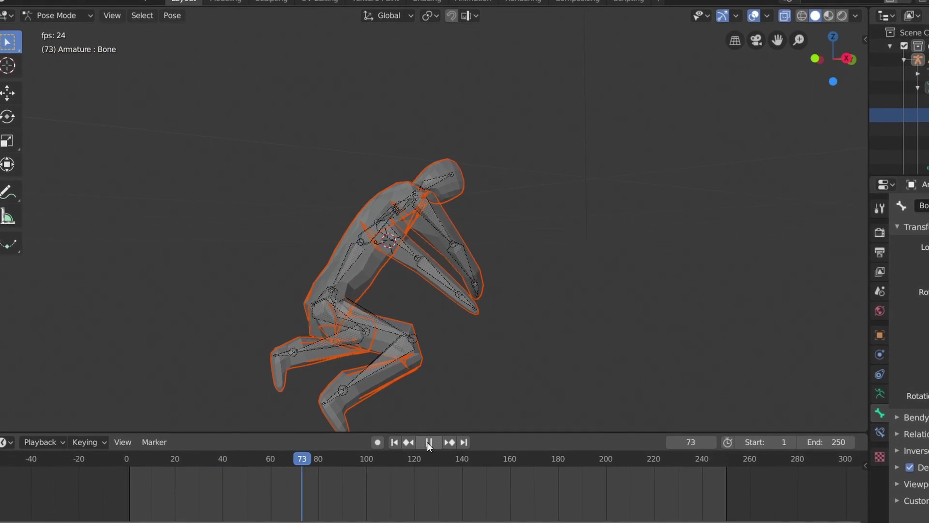
Step: Play the armature's animation, scrub through the timeline, and replay it from near the first frame
click(428, 442)
drag(148, 460, 386, 477)
click(113, 478)
click(441, 449)
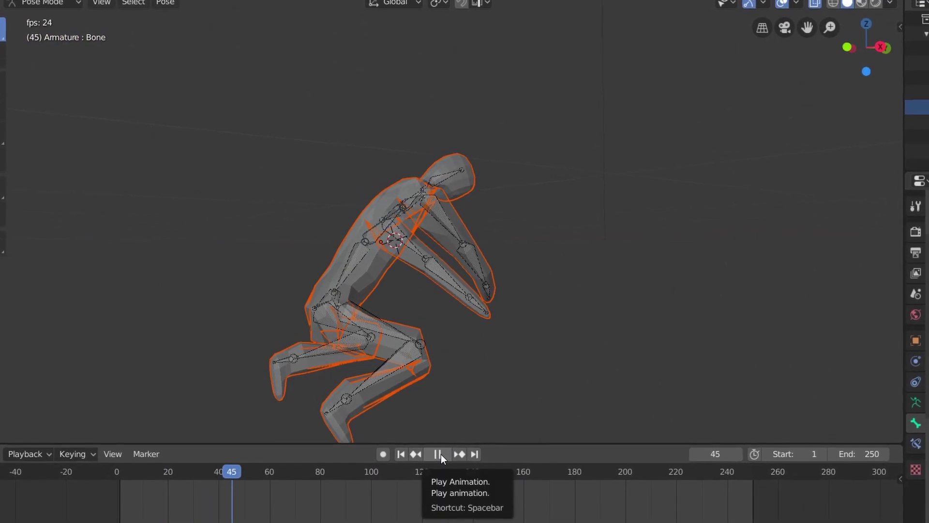
click(121, 479)
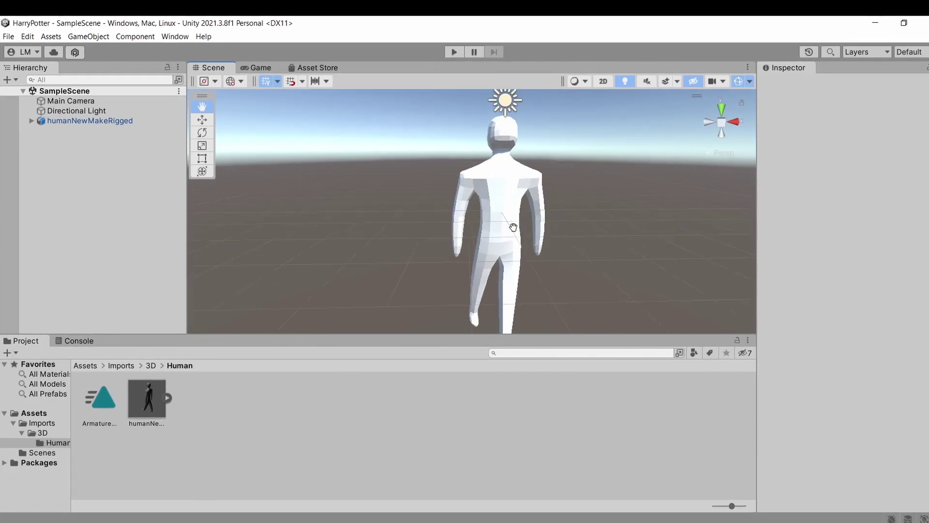
Step: Switch to Unity, enlarge the Scene view and examine the humanNewMakeRigged model from an angled side view
drag(491, 334, 484, 443)
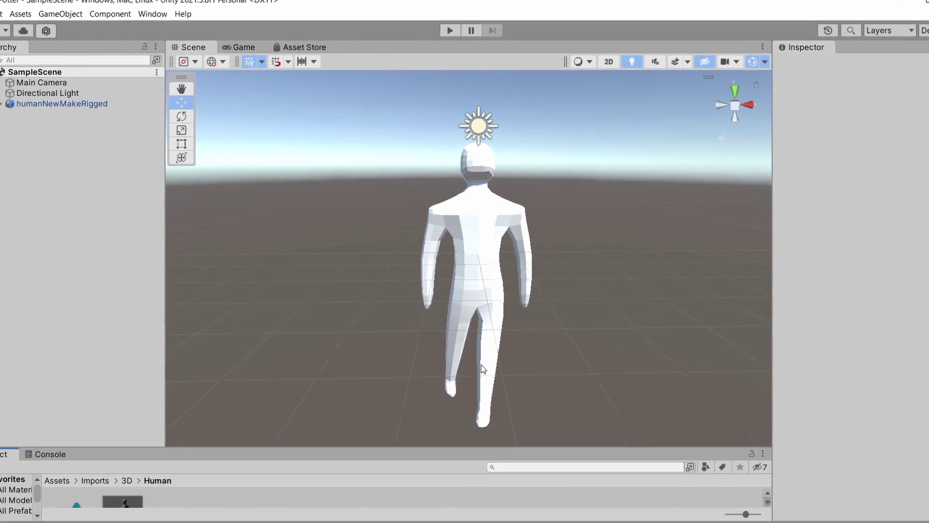
scroll(483, 369, down, 5)
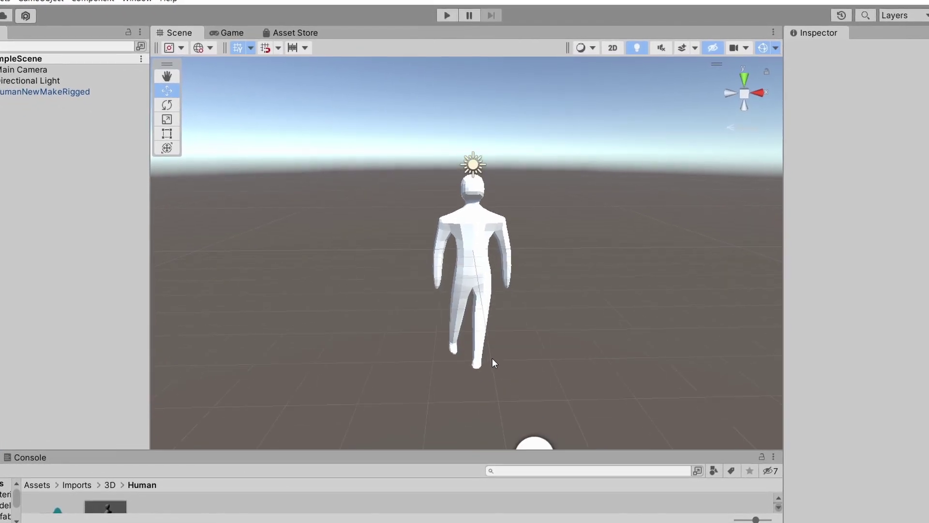
scroll(416, 320, up, 3)
alt+drag(422, 309, 452, 294)
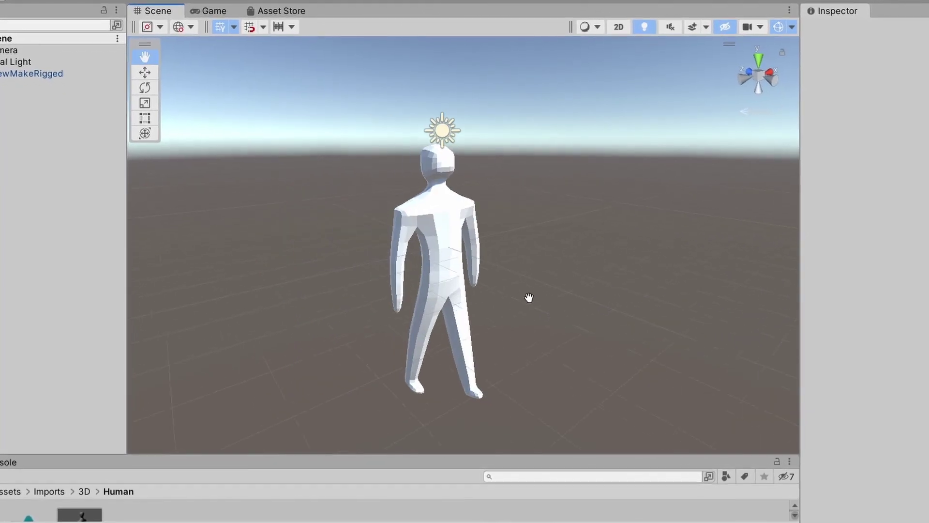
mouse_move(452, 294)
right_down()
mouse_move(524, 294)
mouse_move(450, 292)
right_up()
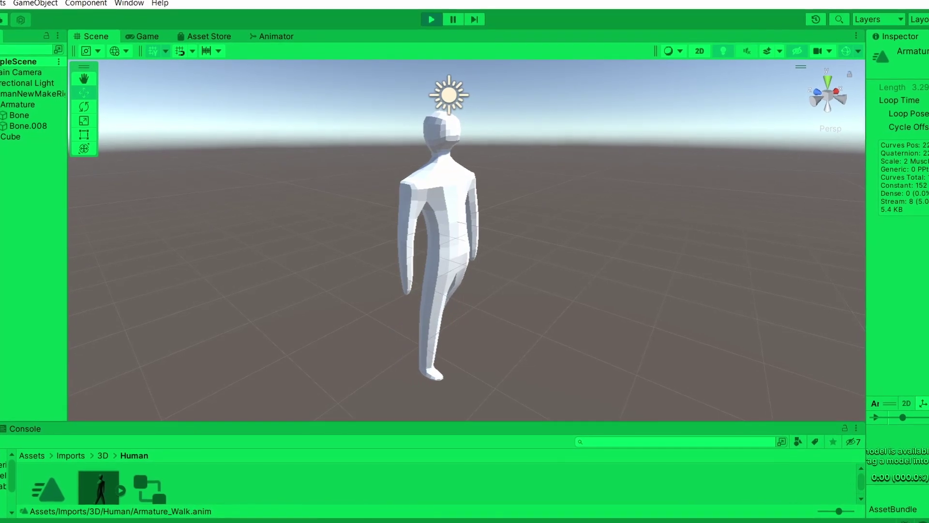
Step: Open the Game view while the human's walk animation plays
click(140, 33)
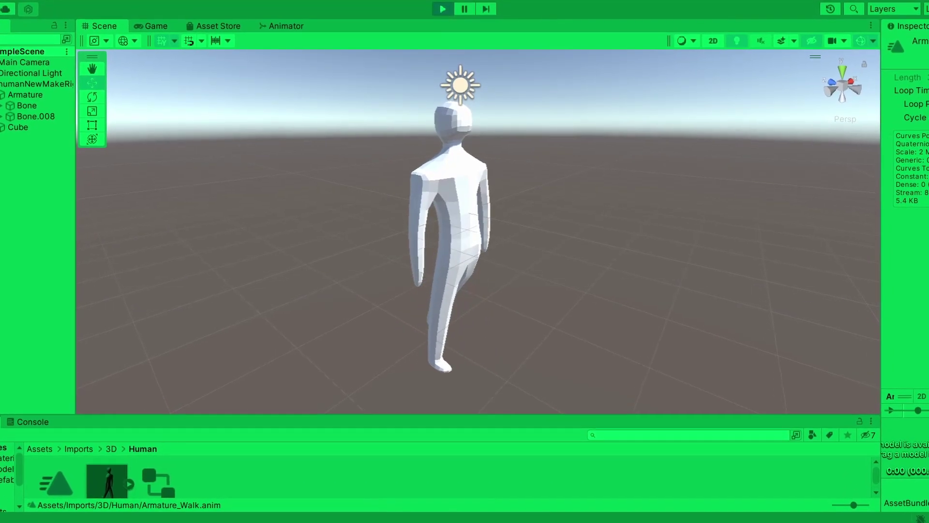
click(162, 25)
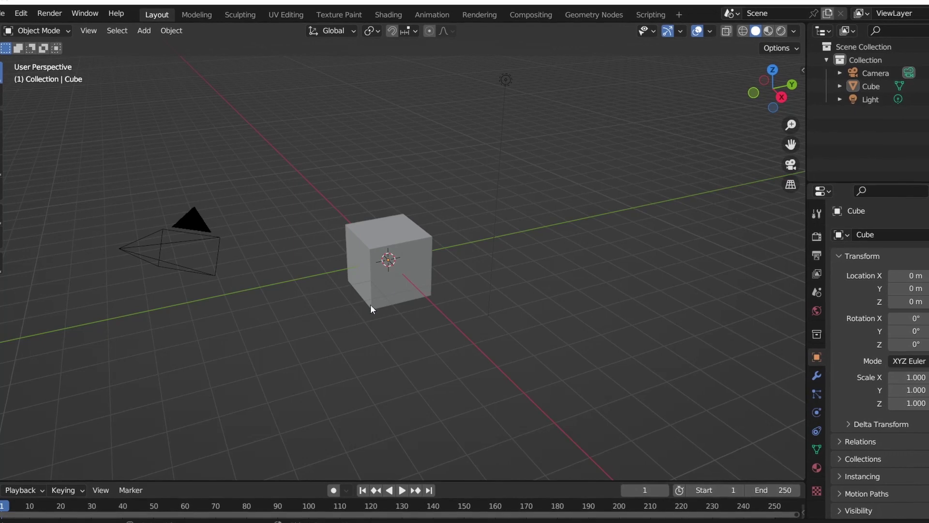
Step: Flatten the default cube along the Z axis into a thin slab and select its top face in Edit Mode
click(386, 280)
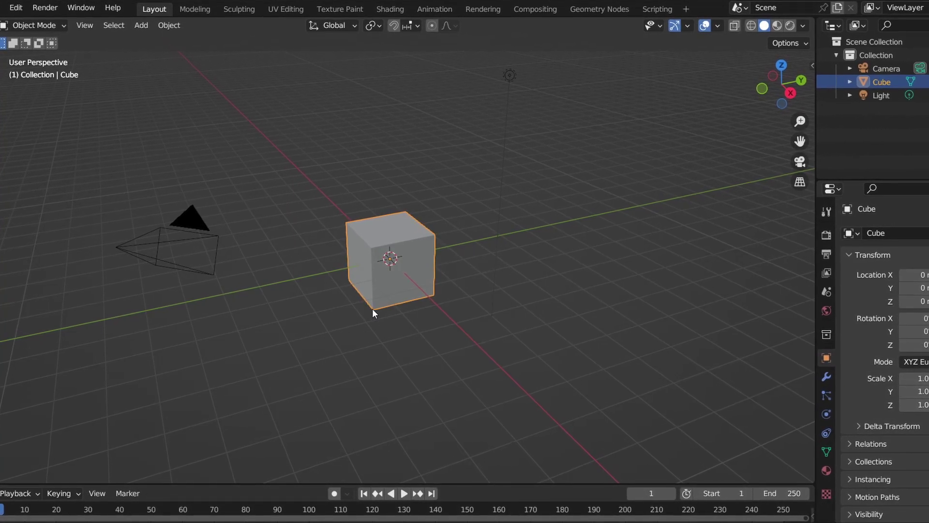
key(s)
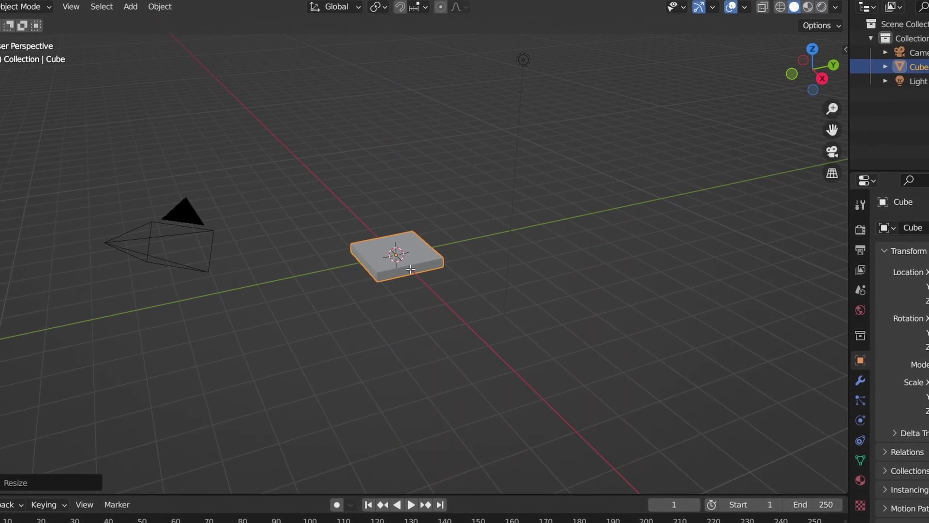
key(Tab)
scroll(409, 260, up, 5)
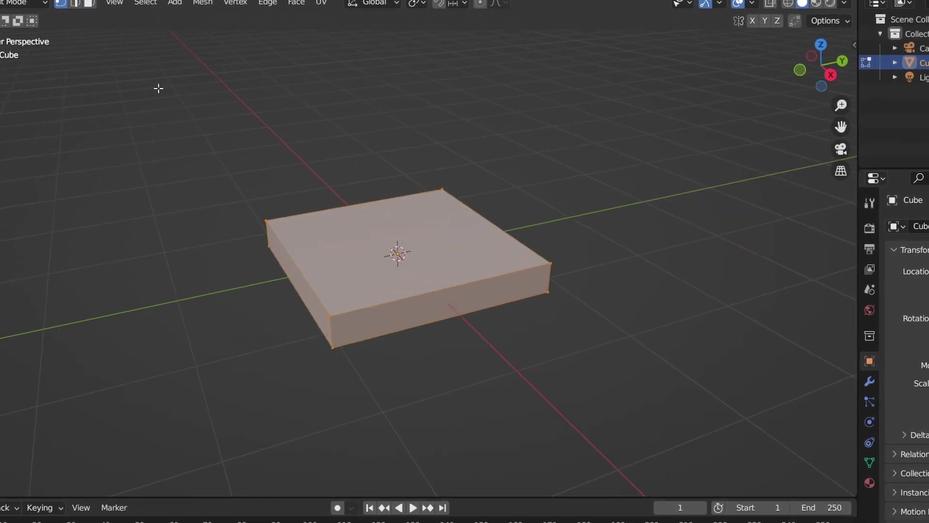
click(440, 223)
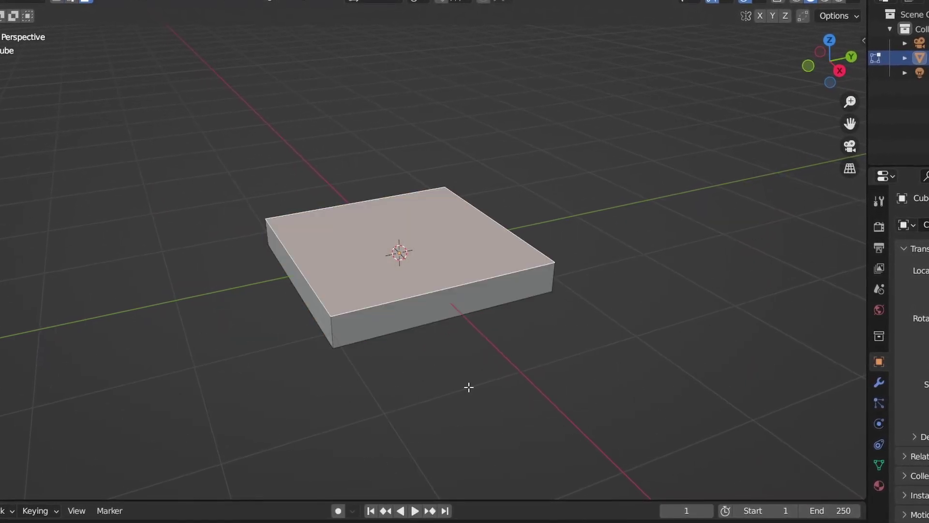
scroll(463, 392, down, 2)
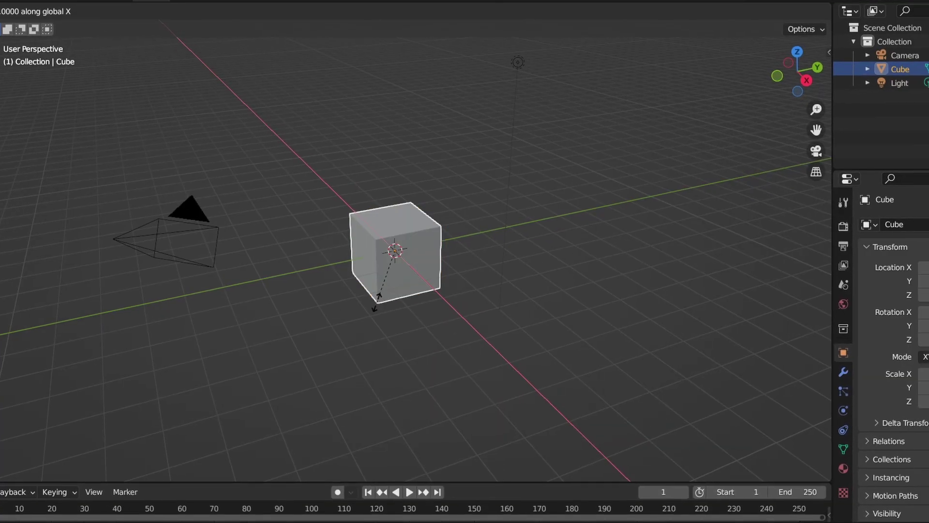
key(z)
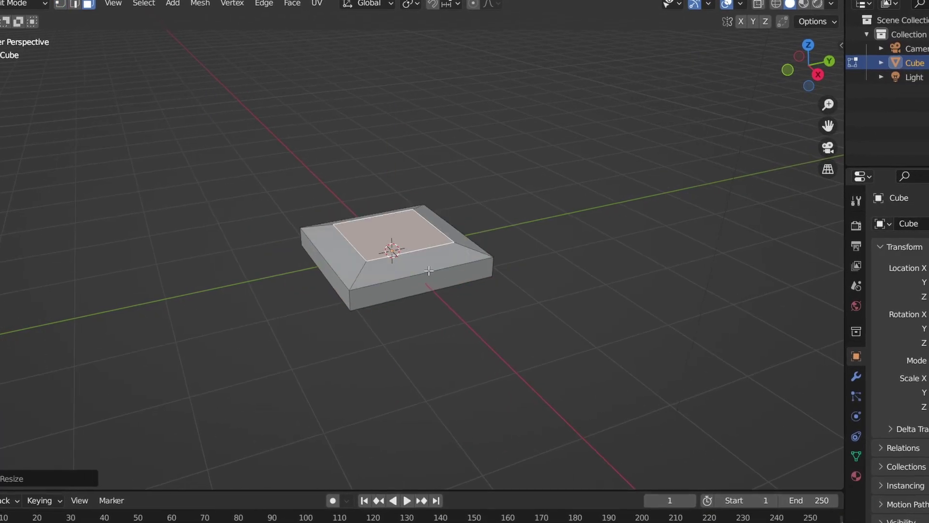
Step: Raise the slab's top face along the Z axis and scale it nearly to a point to form a hat cone
key(g)
key(z)
click(498, 242)
key(s)
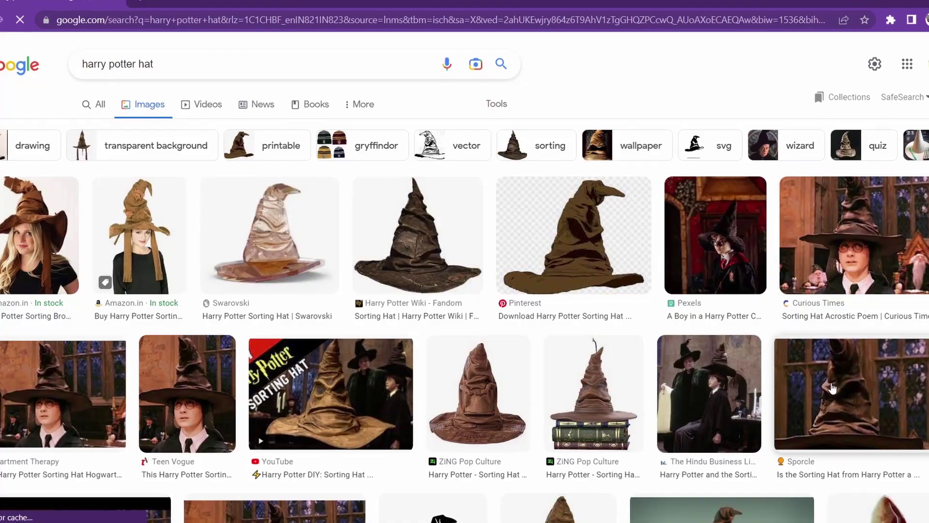
Step: Switch to the browser and look through the Google image results for "harry potter hat" as shape references
scroll(829, 389, down, 3)
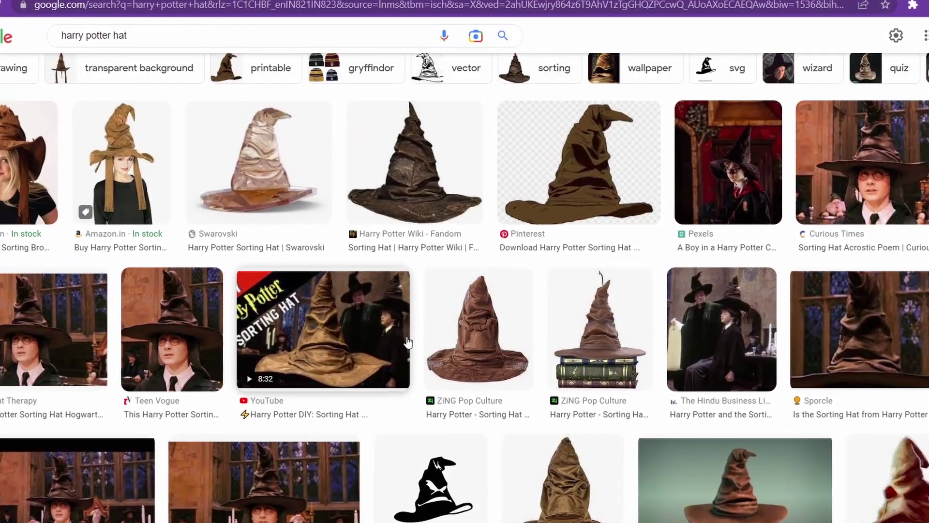
scroll(425, 349, down, 3)
scroll(402, 351, down, 2)
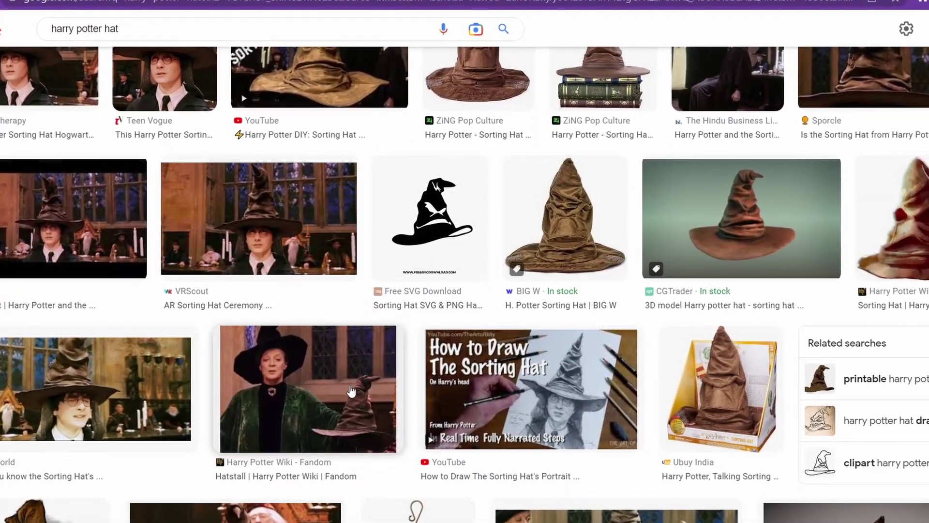
scroll(70, 397, down, 2)
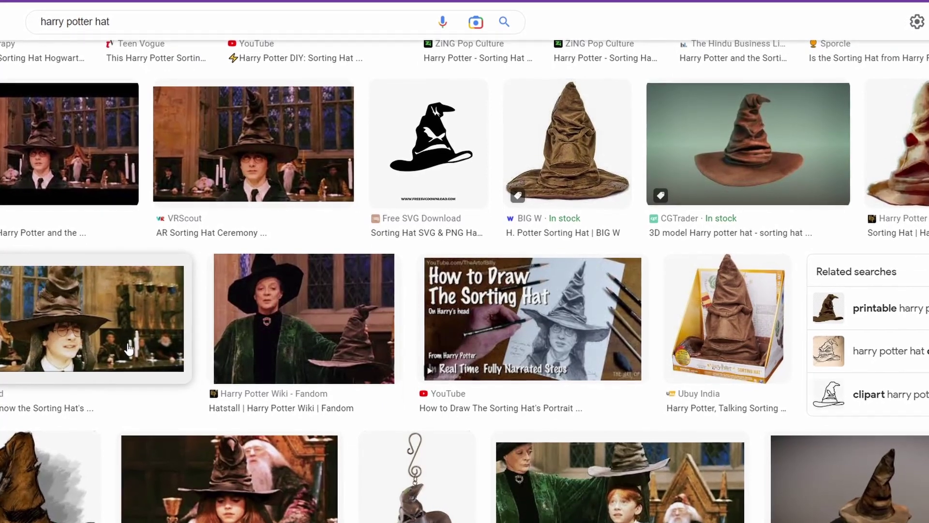
scroll(308, 341, down, 2)
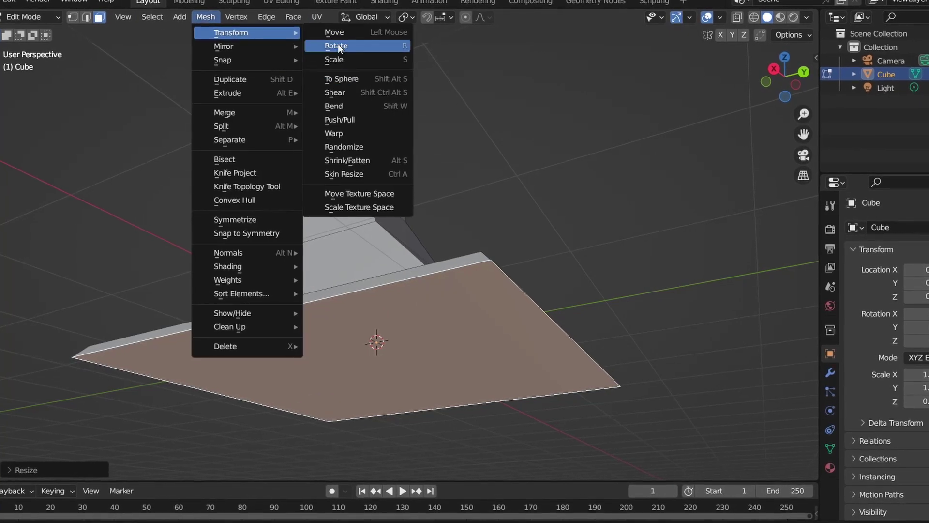
Step: Subdivide the bottom face of the hat's brim and round its outline with the To Sphere transform
middle_drag(453, 438, 426, 388)
right_click(368, 309)
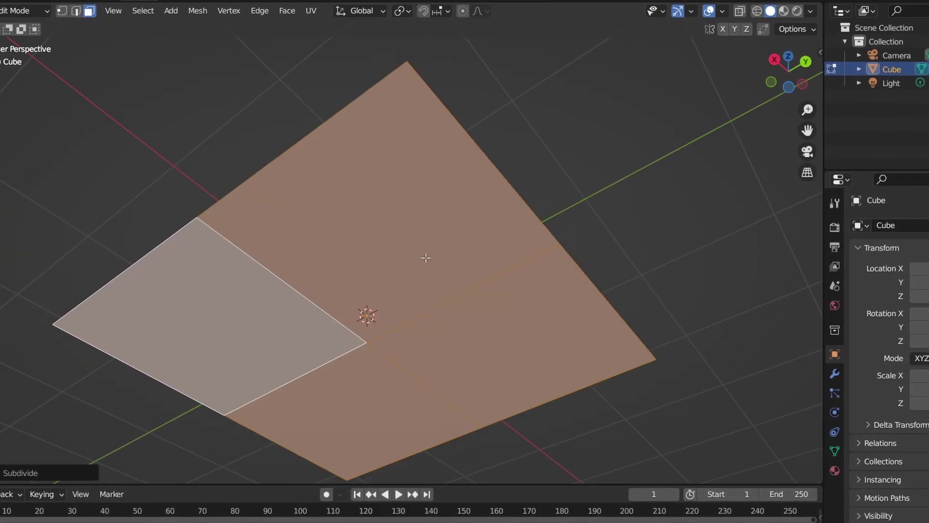
click(199, 12)
click(386, 52)
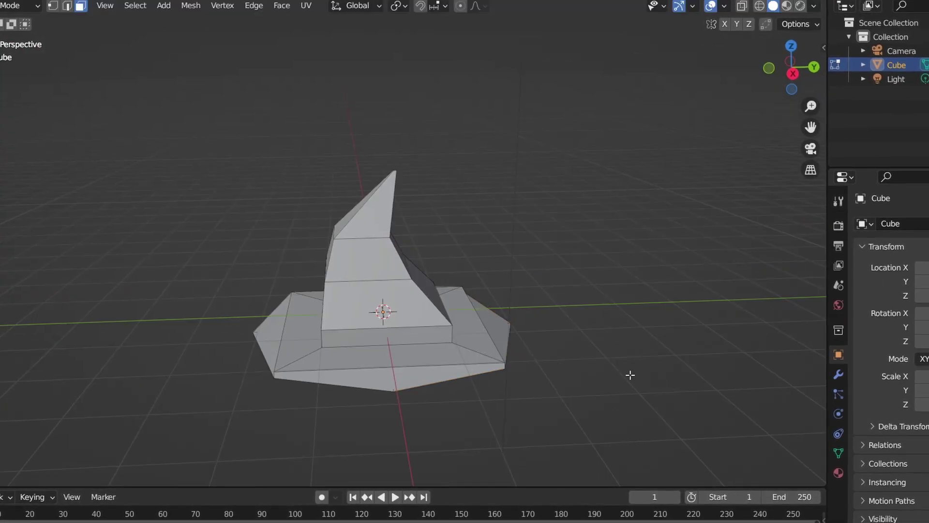
Step: Return to Object Mode and add a Subdivision Surface modifier to the hat
key(Tab)
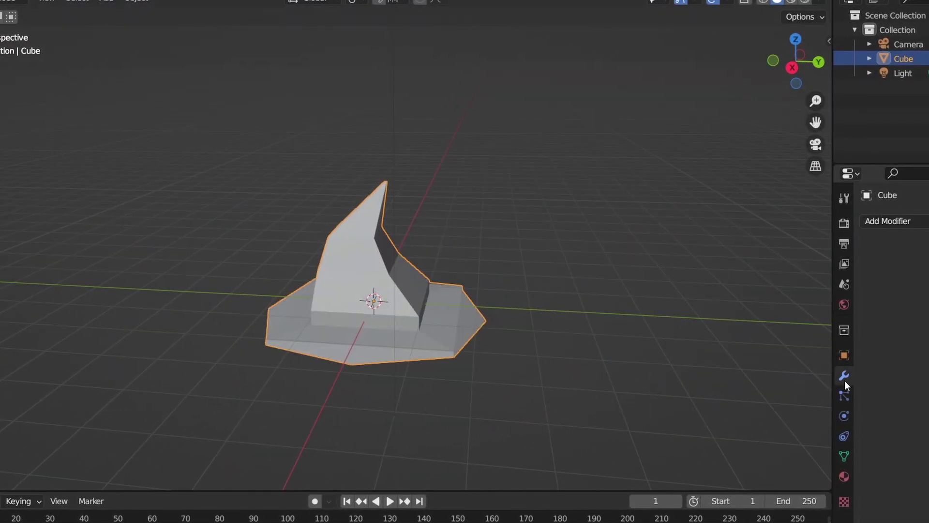
click(895, 161)
click(726, 479)
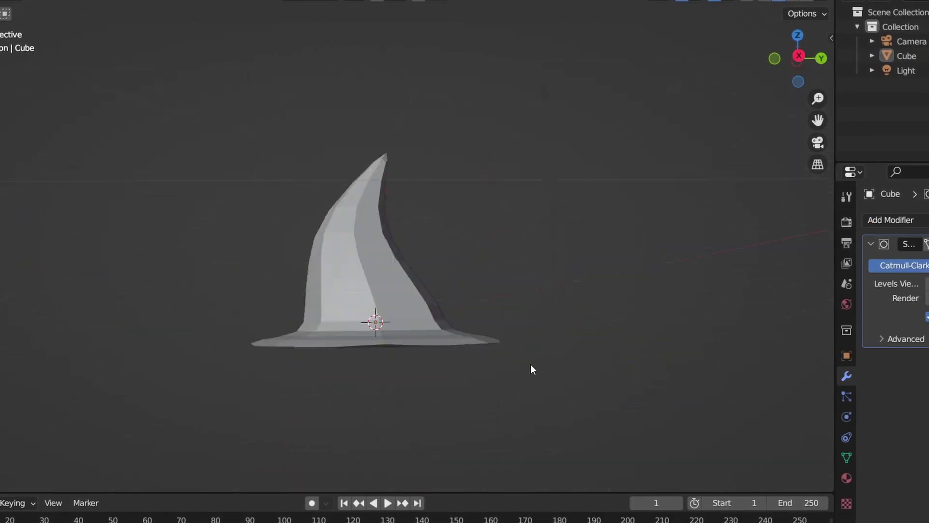
Step: Darken the hat's red main material to a near-black brown
mouse_move(531, 364)
middle_down()
mouse_move(661, 359)
mouse_move(663, 336)
mouse_move(529, 362)
middle_up()
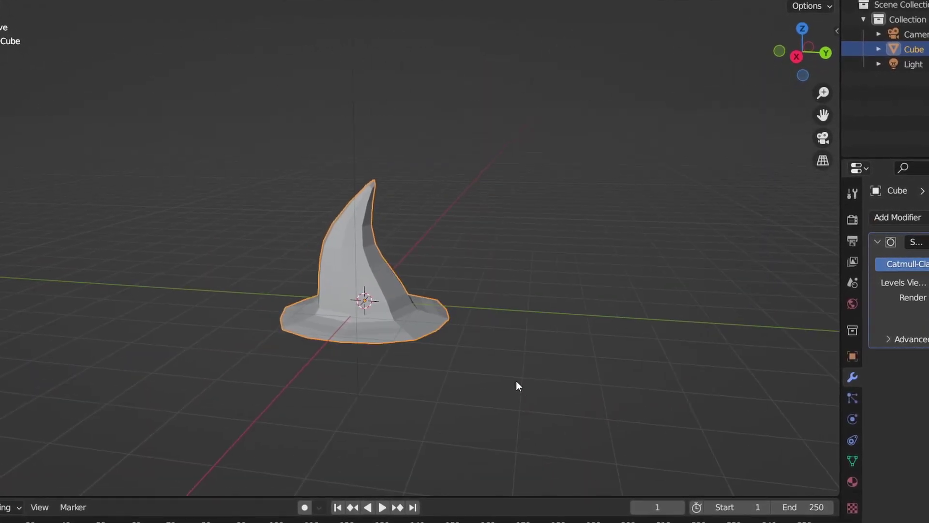
middle_drag(516, 379, 533, 364)
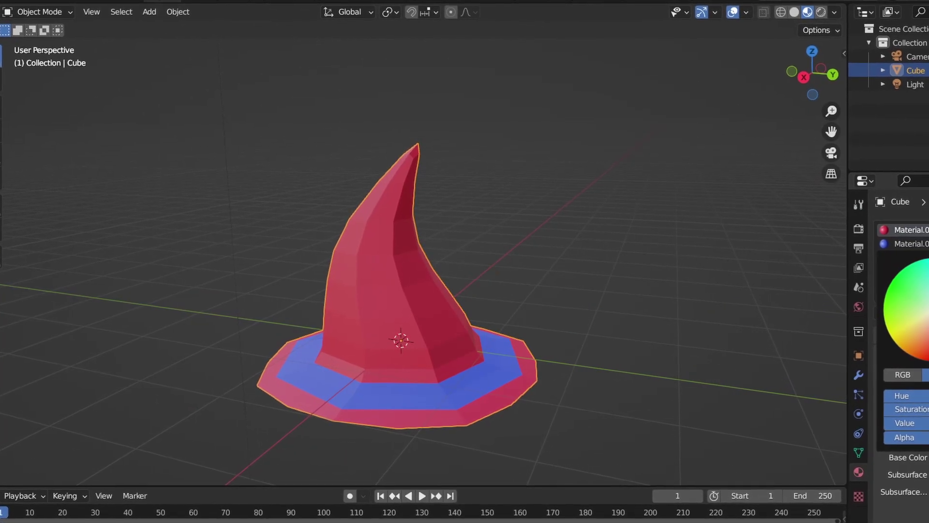
drag(928, 276, 928, 353)
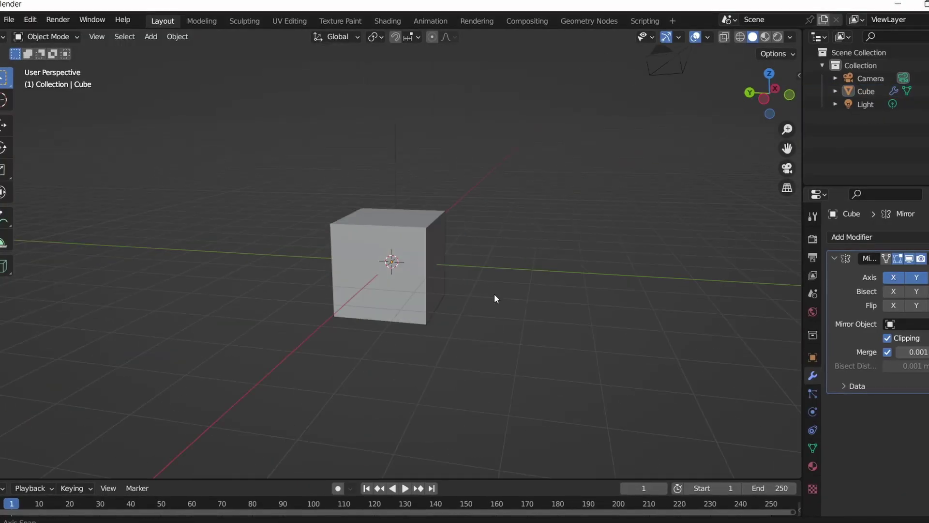
Step: Scale the selected half of the mirrored cube along the Y axis to reshape the block
key(g)
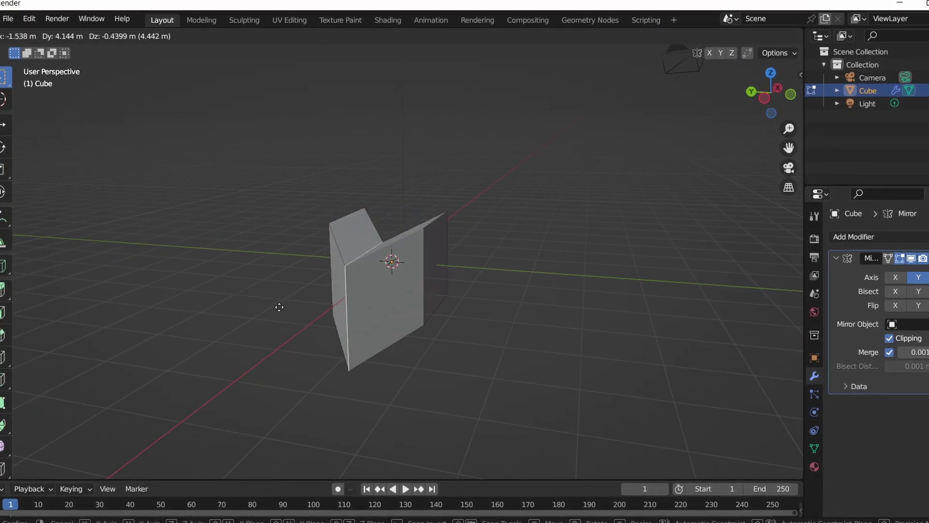
key(Escape)
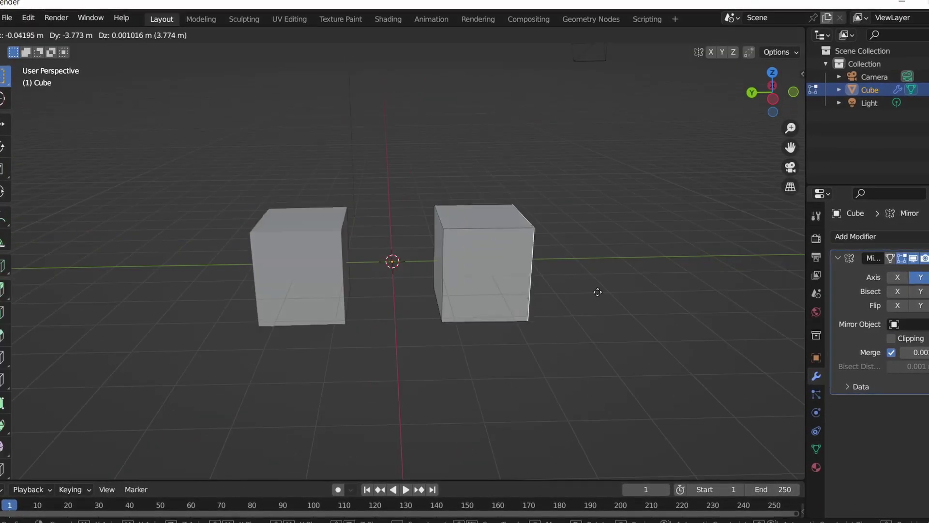
click(484, 270)
key(s)
key(y)
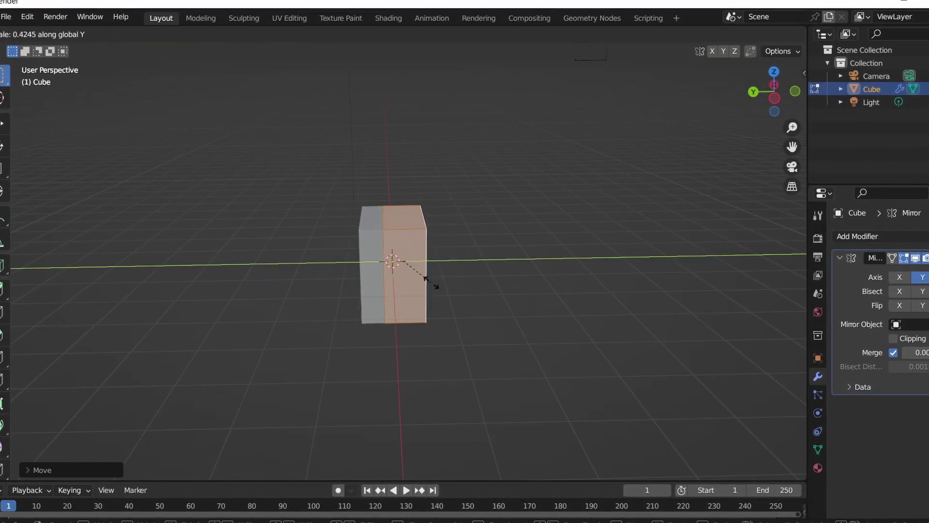
click(592, 282)
middle_drag(395, 340, 555, 326)
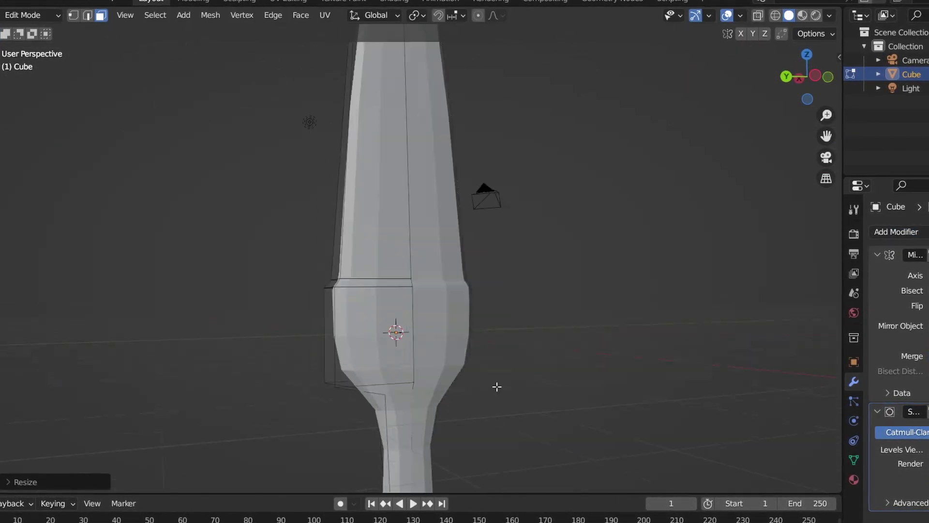
Step: Move the bottom end face of the sword's handle along the Y axis
key(g)
key(y)
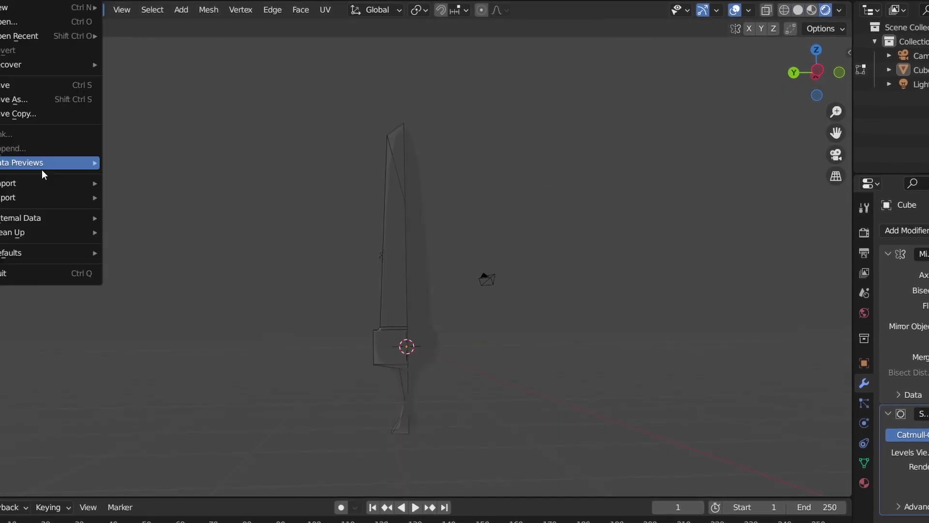
click(41, 169)
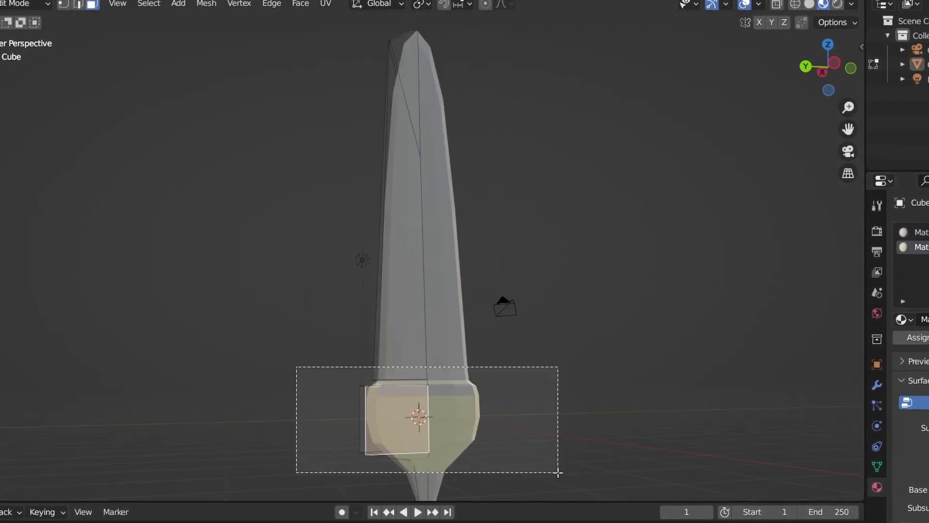
Step: Box-select the faces of the sword's guard and use vertex selection to pick geometry around the guard and handle
middle_drag(557, 469, 581, 435)
click(415, 418)
drag(313, 377, 486, 439)
key(1)
scroll(545, 431, up, 3)
middle_drag(486, 440, 629, 402)
scroll(546, 432, down, 4)
ctrl+click(514, 480)
scroll(514, 435, up, 3)
middle_drag(514, 435, 460, 339)
Step: Select the remaining faces around the sword's guard in face selection mode and assign the active material to them
key(3)
click(339, 387)
click(919, 339)
scroll(422, 388, down, 4)
click(461, 394)
click(919, 338)
Step: Examine the coloured sword from several angles and distances in Object Mode
middle_drag(532, 363, 436, 368)
middle_drag(435, 411, 375, 404)
drag(375, 404, 465, 511)
middle_drag(465, 510, 508, 357)
scroll(508, 356, down, 2)
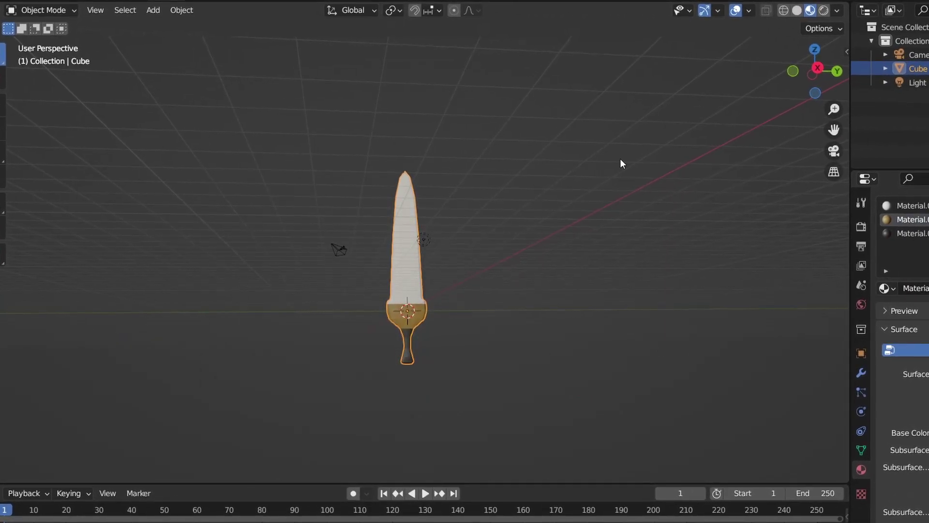
scroll(519, 333, up, 3)
scroll(555, 402, down, 3)
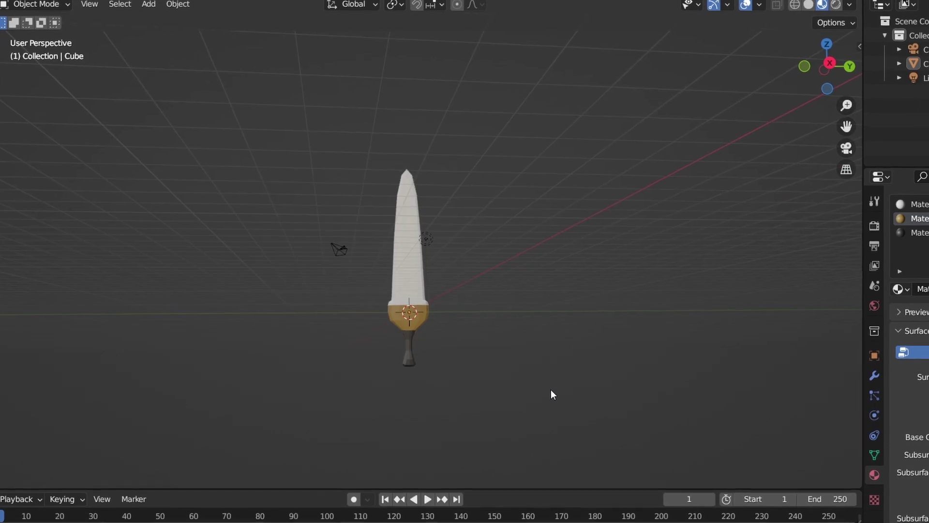
Step: Add a new cube mesh at the 3D cursor in the sword's guard
key(shift+a)
click(522, 377)
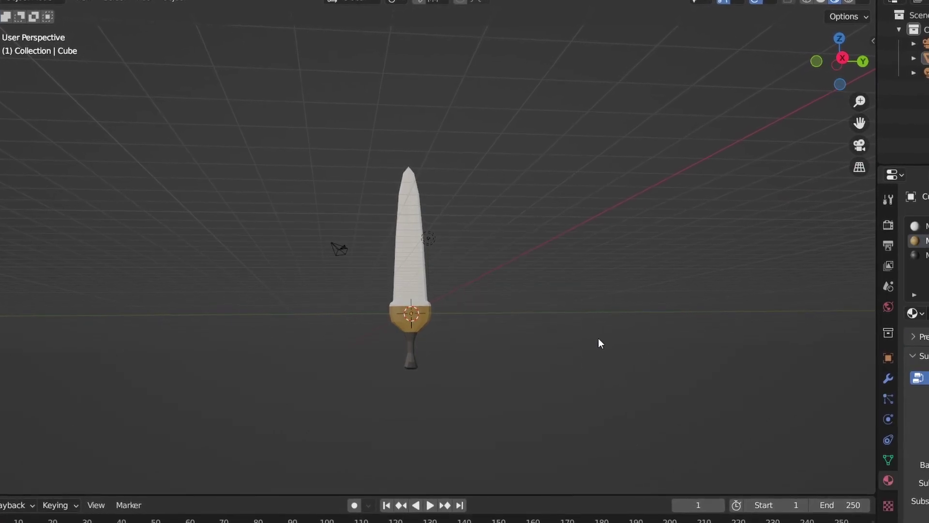
key(shift+a)
mouse_move(520, 214)
click(685, 229)
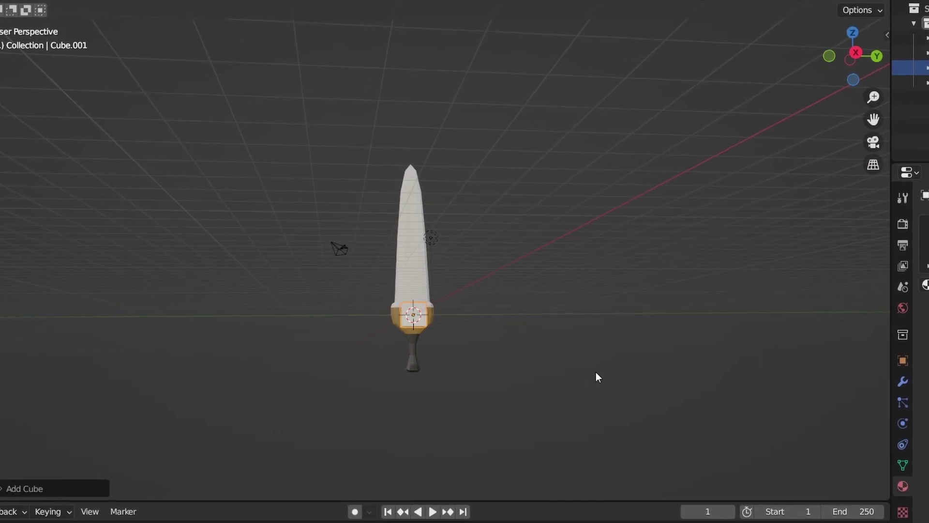